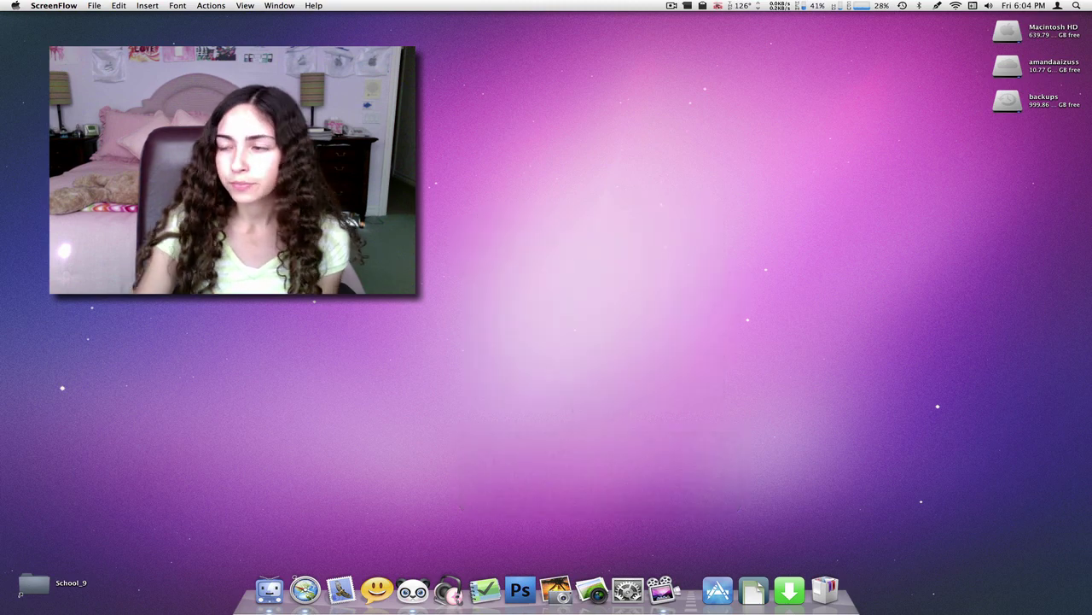
Open the Aqua Extreme Snow Leopard folder inside Customization > Themes/mods in the home folder.
{"action": "left_click", "coordinate": [269, 589]}
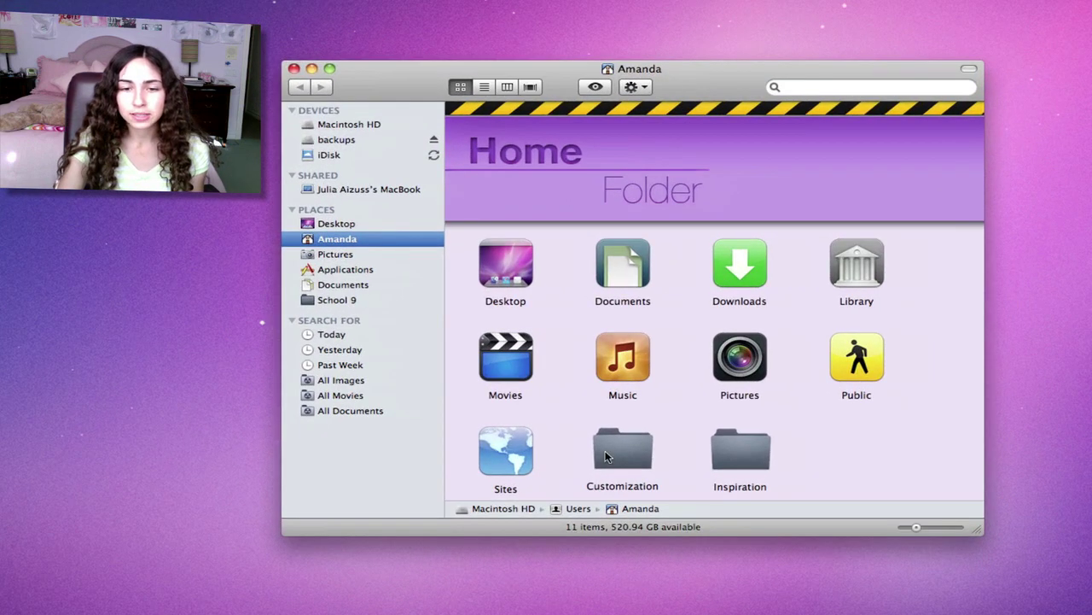
{"action": "double_click", "coordinate": [622, 450]}
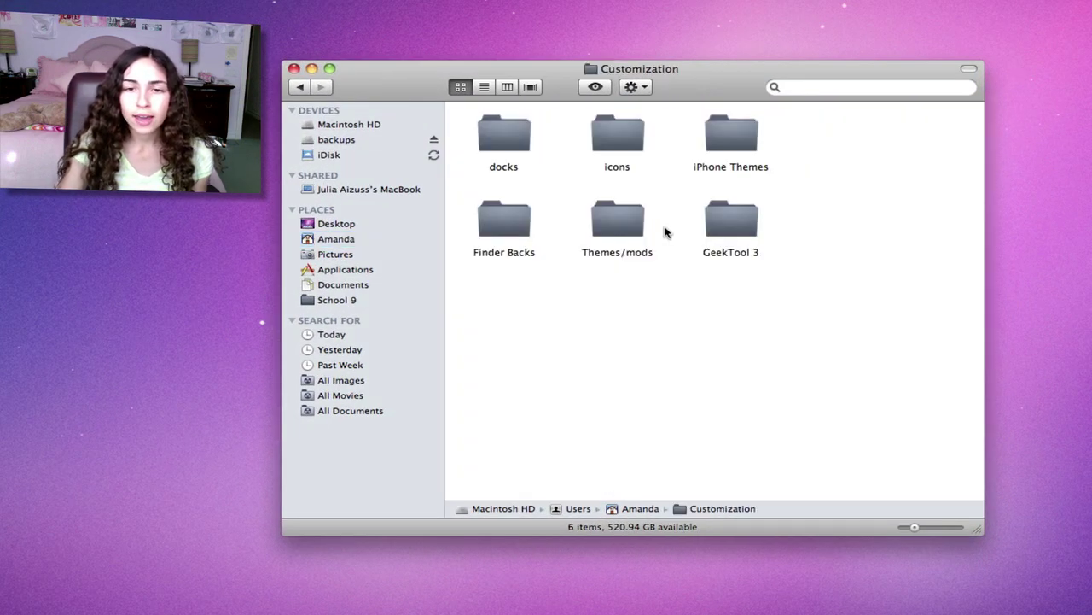
{"action": "double_click", "coordinate": [634, 231]}
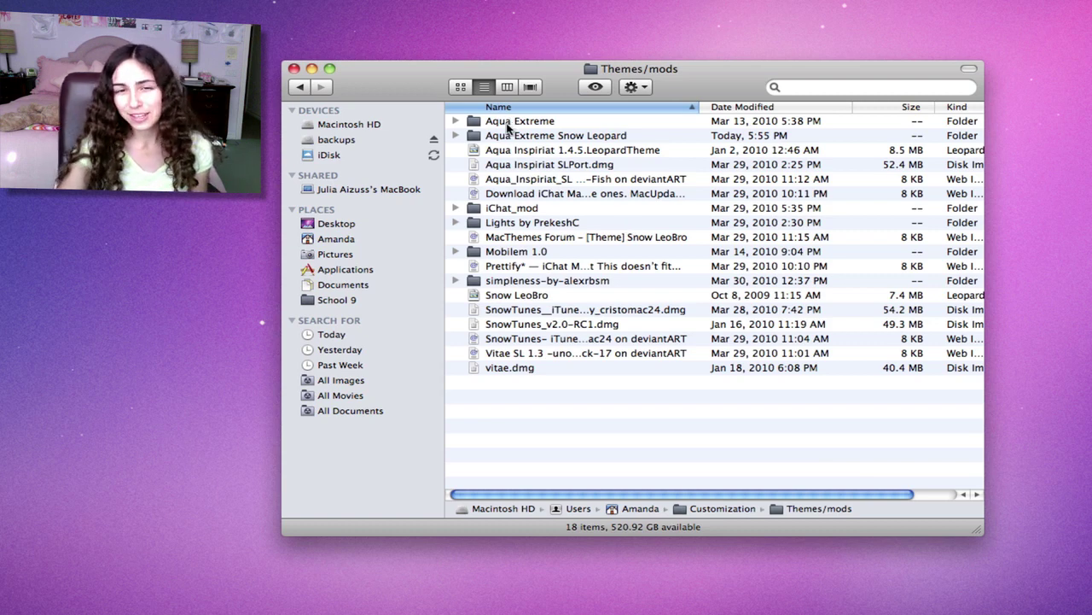
{"action": "key", "text": "Down"}
{"action": "key", "text": "Down"}
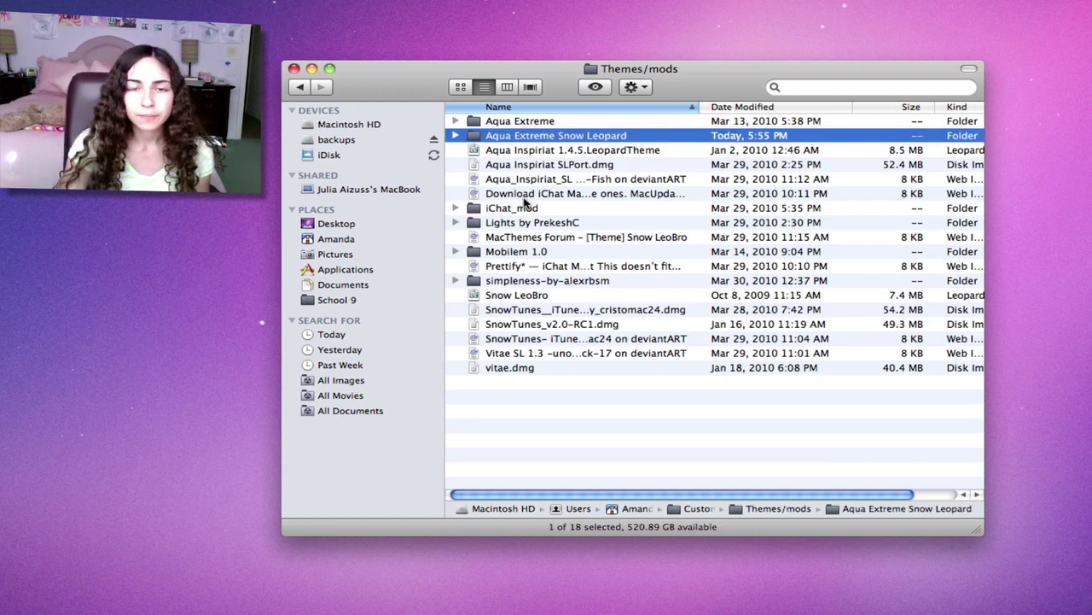
{"action": "key", "text": "super+Down"}
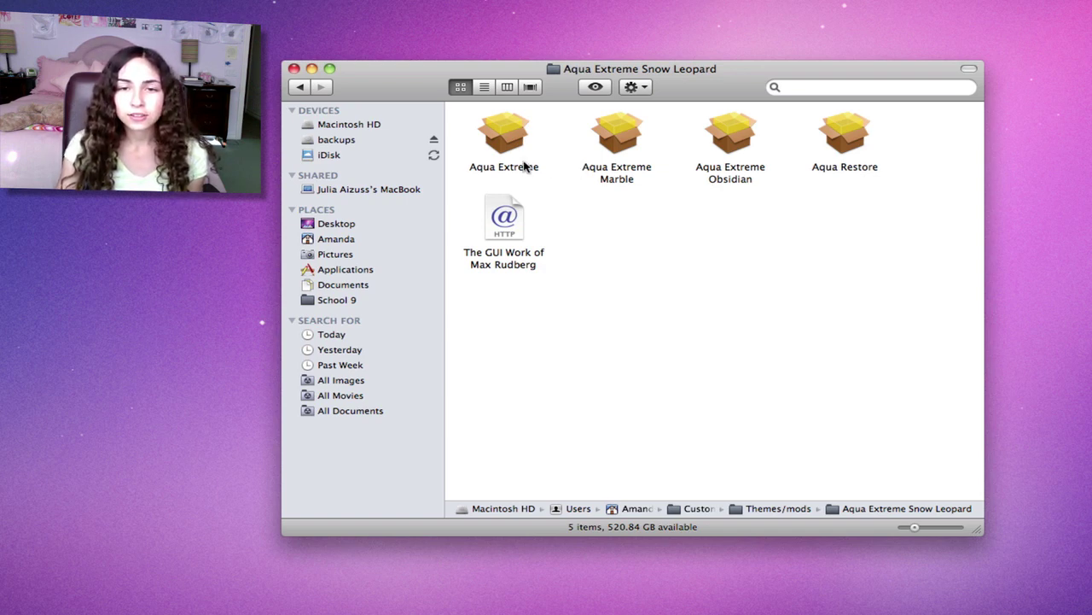
Open the Aqua Extreme package, then return to its folder window and clear the selection.
{"action": "double_click", "coordinate": [495, 143]}
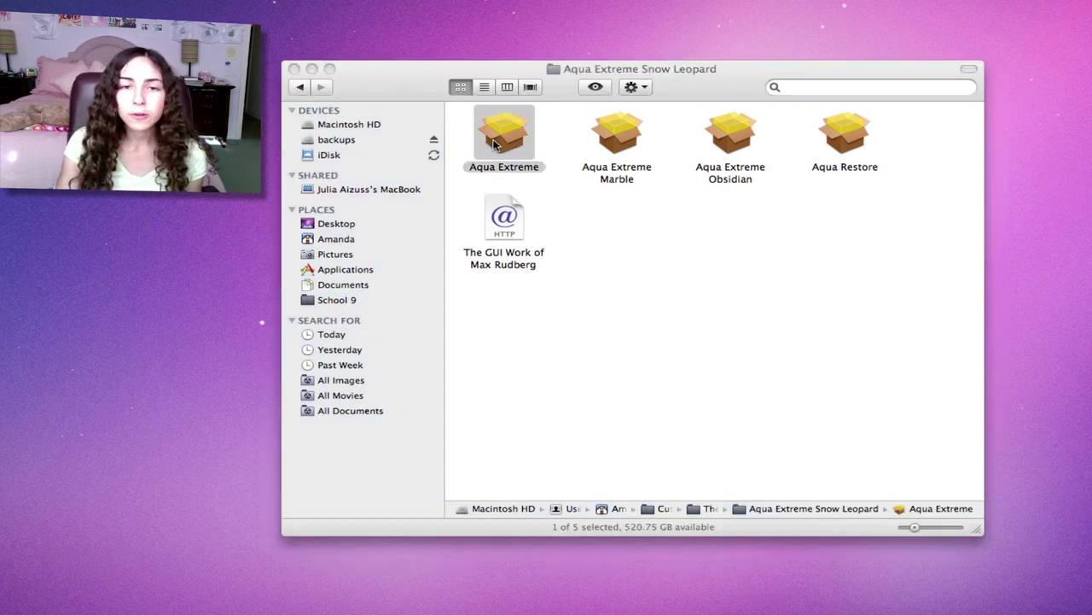
{"action": "left_click_drag", "start_coordinate": [482, 68], "coordinate": [482, 71]}
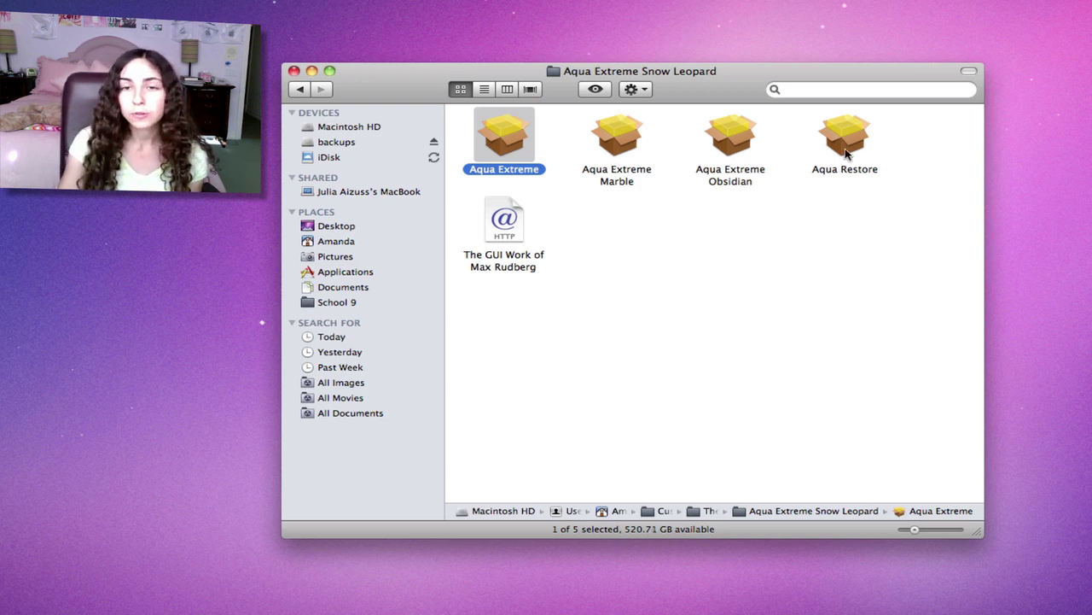
{"action": "left_click_drag", "start_coordinate": [751, 81], "coordinate": [717, 81]}
{"action": "left_click", "coordinate": [635, 243]}
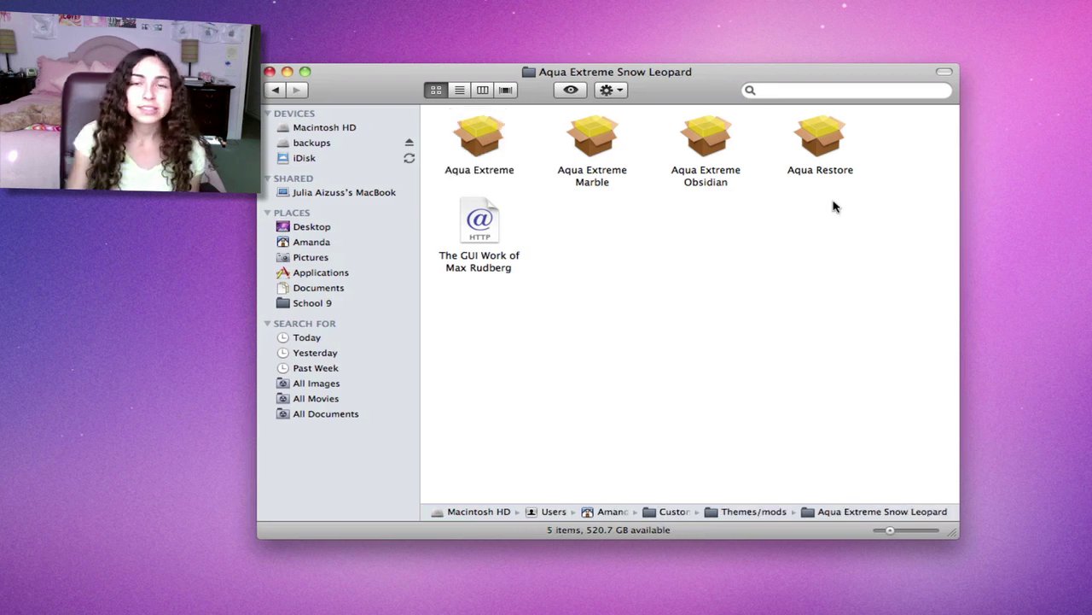
Go through the Aqua Extreme Marble installer, agreeing to the licence, up to the installation type, and quit before installing.
{"action": "double_click", "coordinate": [595, 146]}
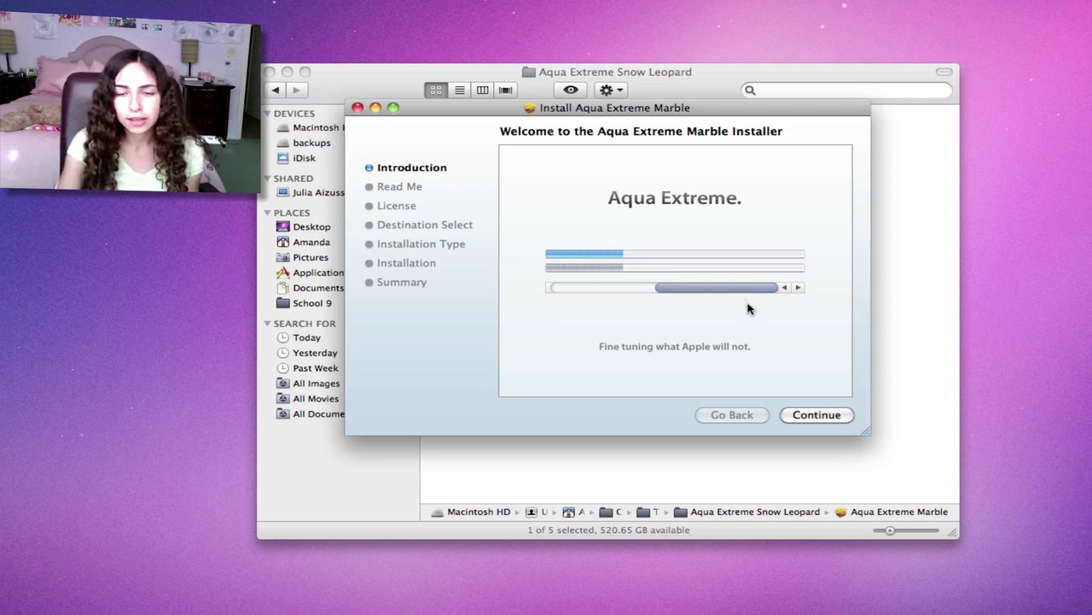
{"action": "left_click", "coordinate": [808, 418]}
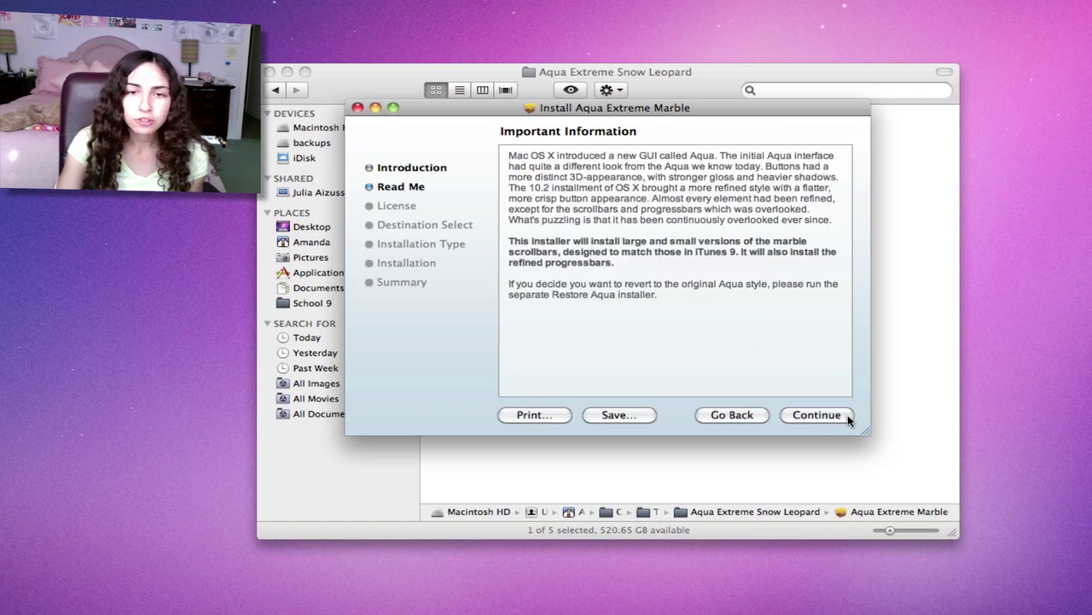
{"action": "left_click", "coordinate": [836, 417]}
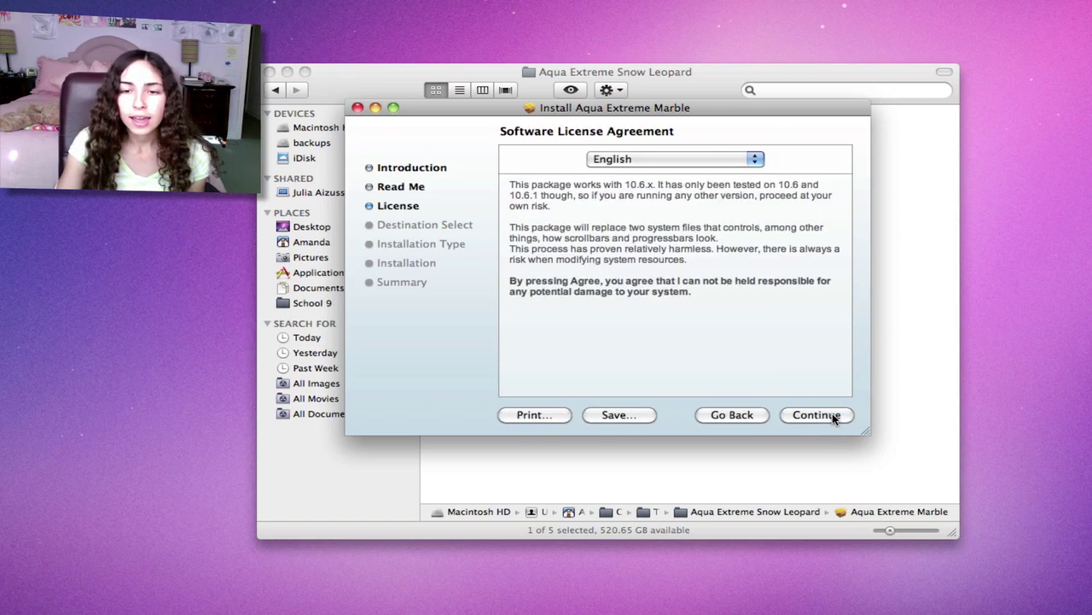
{"action": "left_click", "coordinate": [816, 416]}
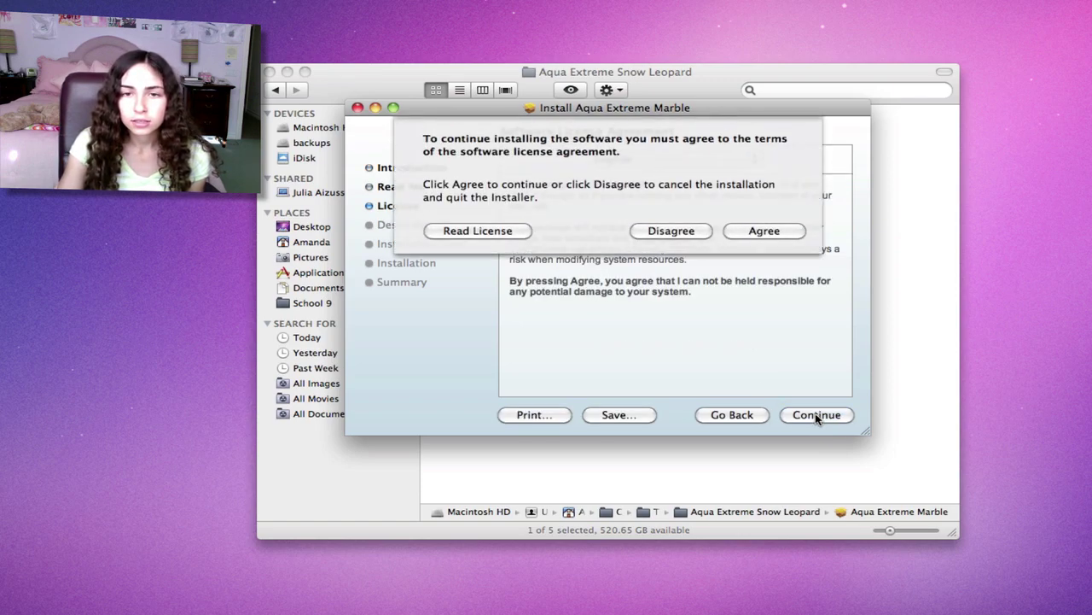
{"action": "left_click", "coordinate": [749, 235]}
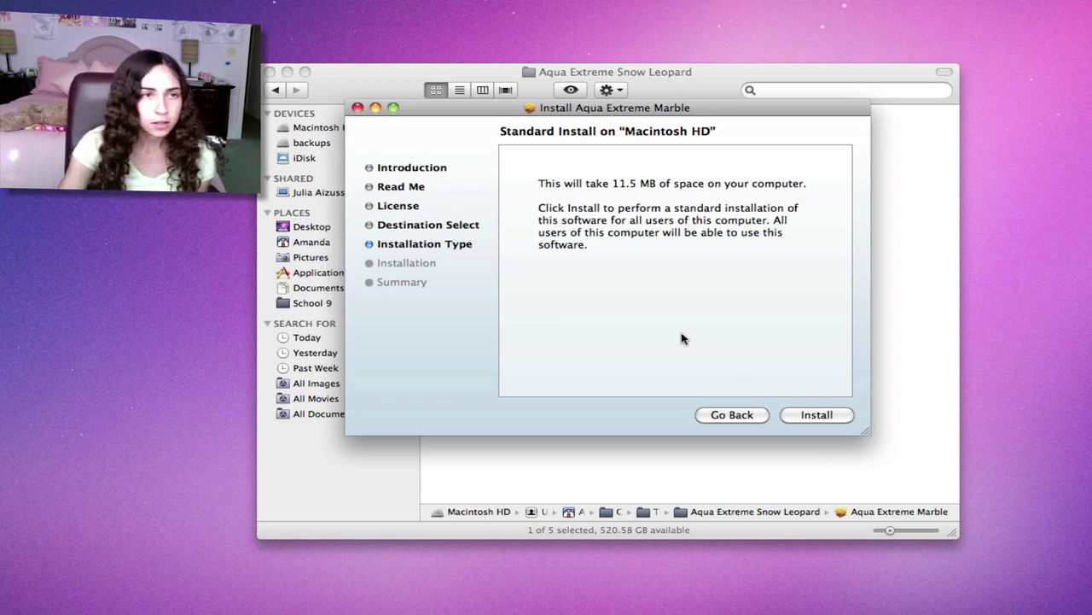
{"action": "key", "text": "super+q"}
{"action": "left_click", "coordinate": [690, 300]}
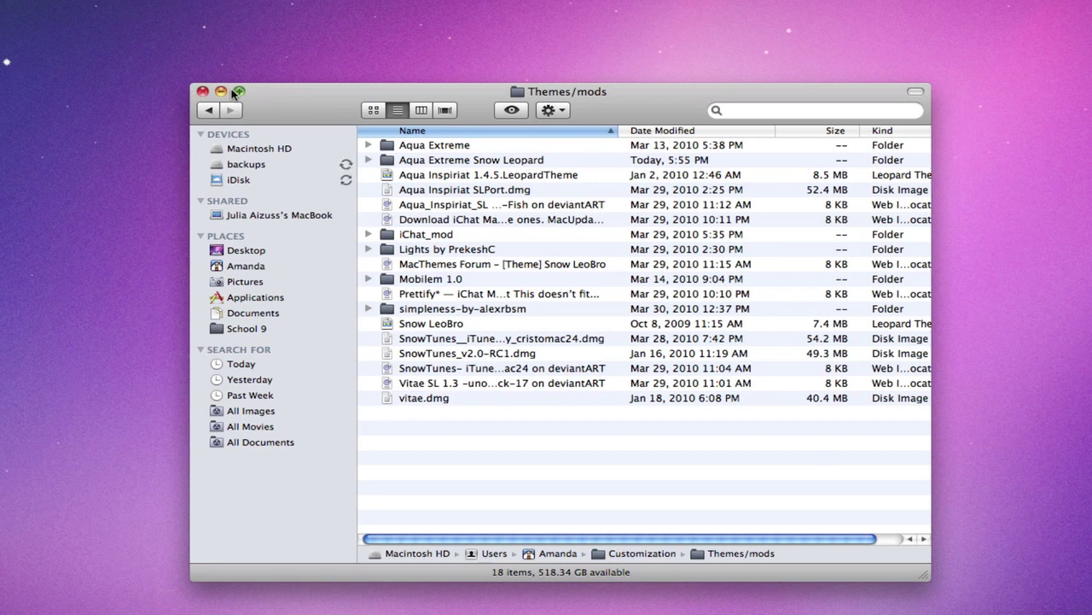
Open the Lights by PrekeshC theme file from its folder in Themes/mods, view its editing options, and close it.
{"action": "double_click", "coordinate": [437, 248]}
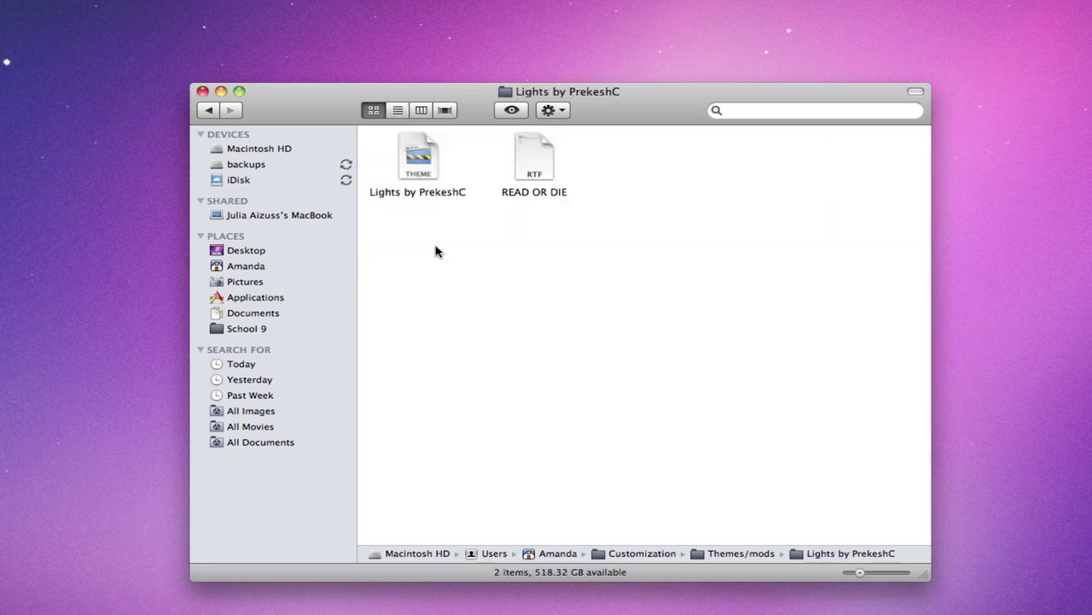
{"action": "left_click", "coordinate": [421, 165]}
{"action": "double_click", "coordinate": [421, 165]}
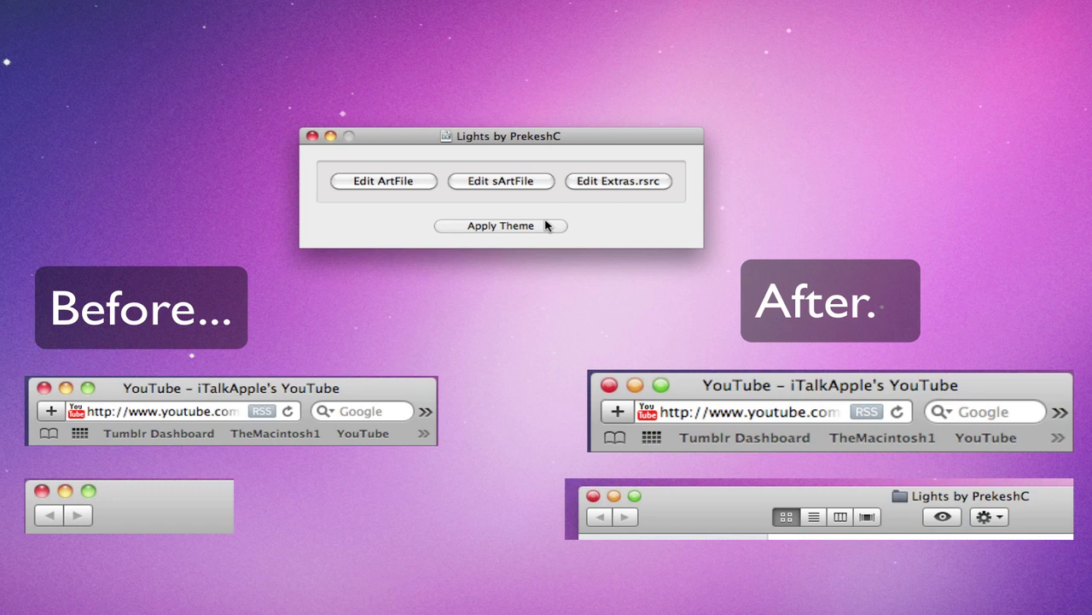
{"action": "left_click", "coordinate": [313, 137]}
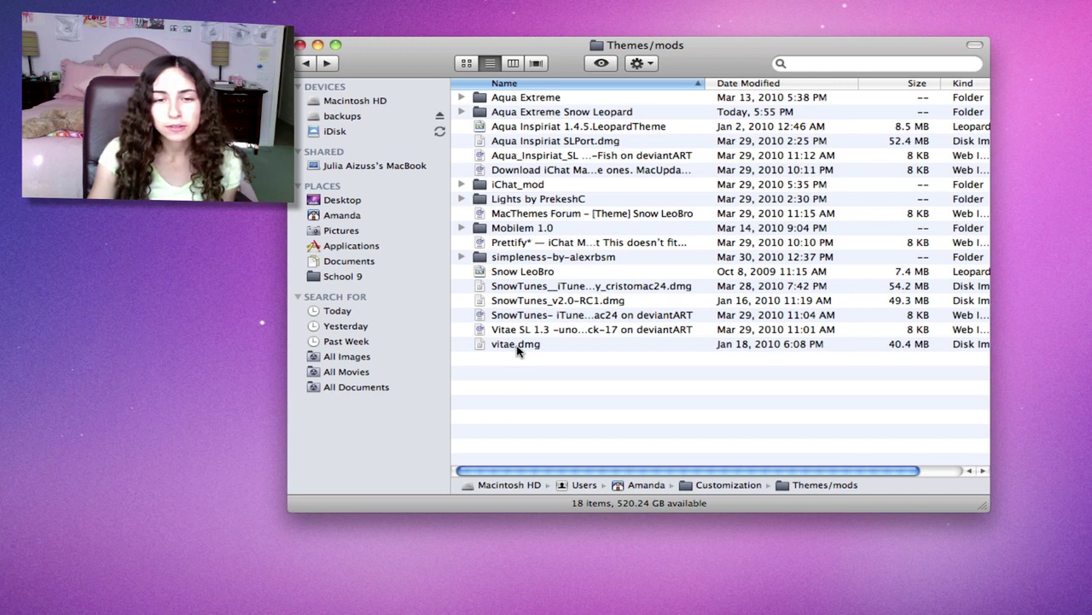
Mount vitae.dmg, close the Themes/mods window and move the VitaeSL1.3 window to the open desktop area.
{"action": "double_click", "coordinate": [517, 344]}
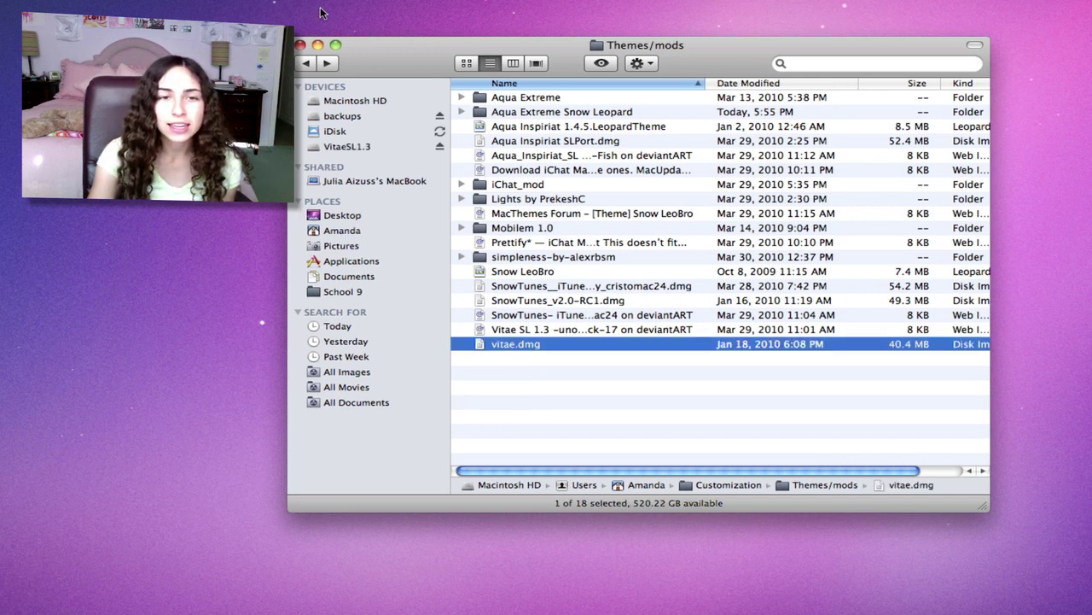
{"action": "left_click", "coordinate": [579, 52]}
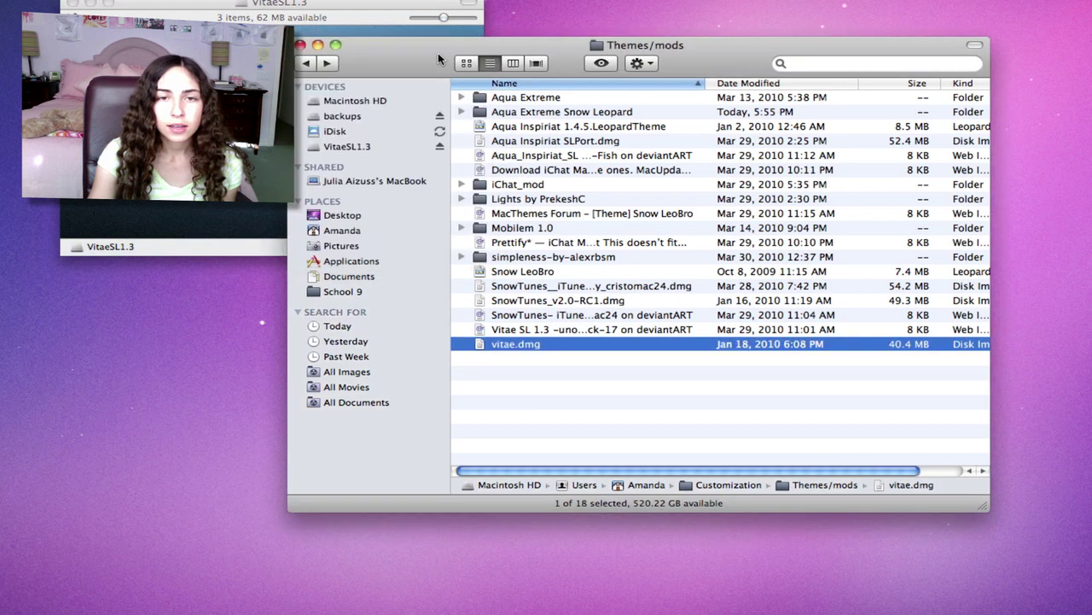
{"action": "left_click", "coordinate": [300, 45]}
{"action": "left_click_drag", "start_coordinate": [314, 7], "coordinate": [624, 77]}
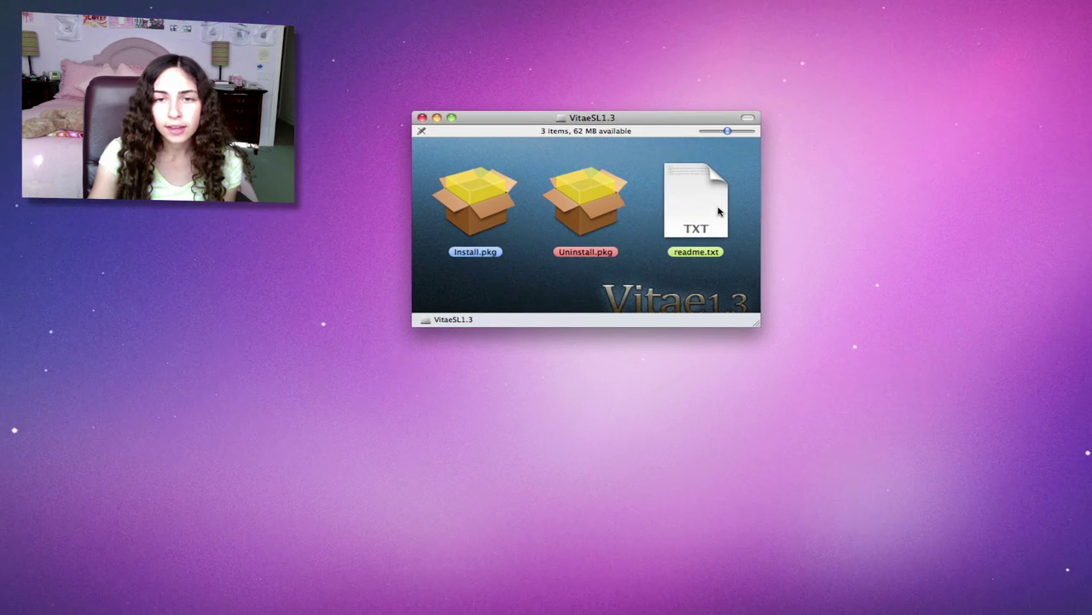
Preview the instructions in the VitaeSL1.3 readme.txt with Quick Look and close the preview.
{"action": "left_click", "coordinate": [739, 186]}
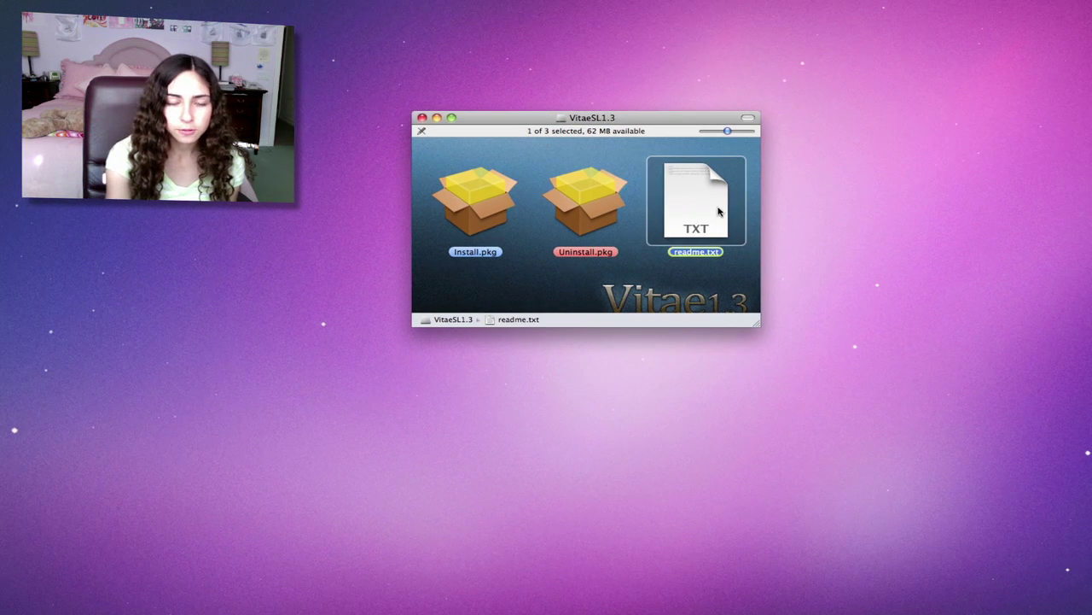
{"action": "key", "text": "space"}
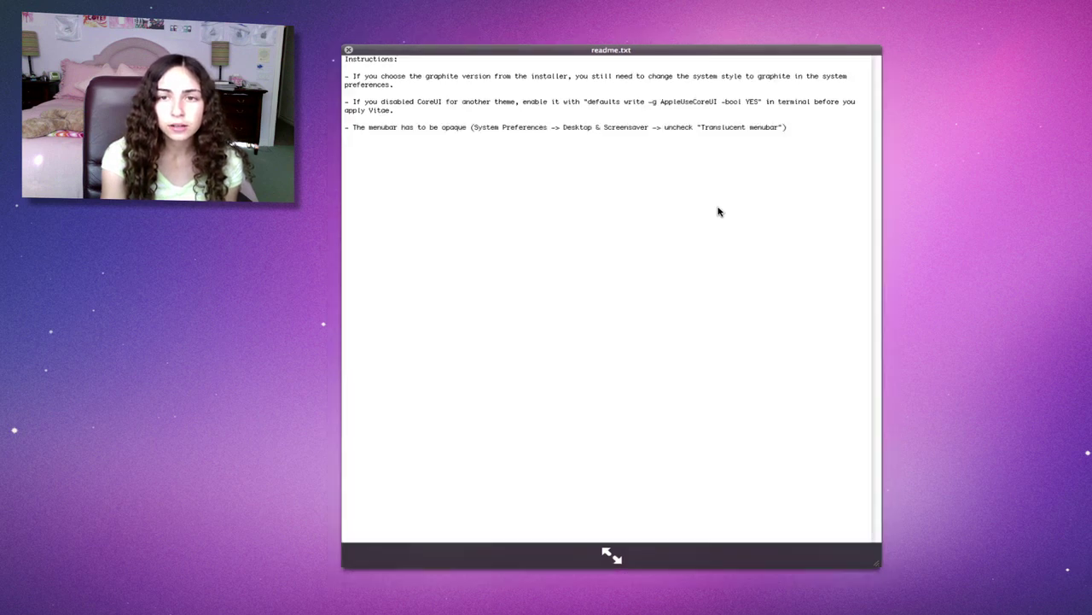
{"action": "key", "text": "space"}
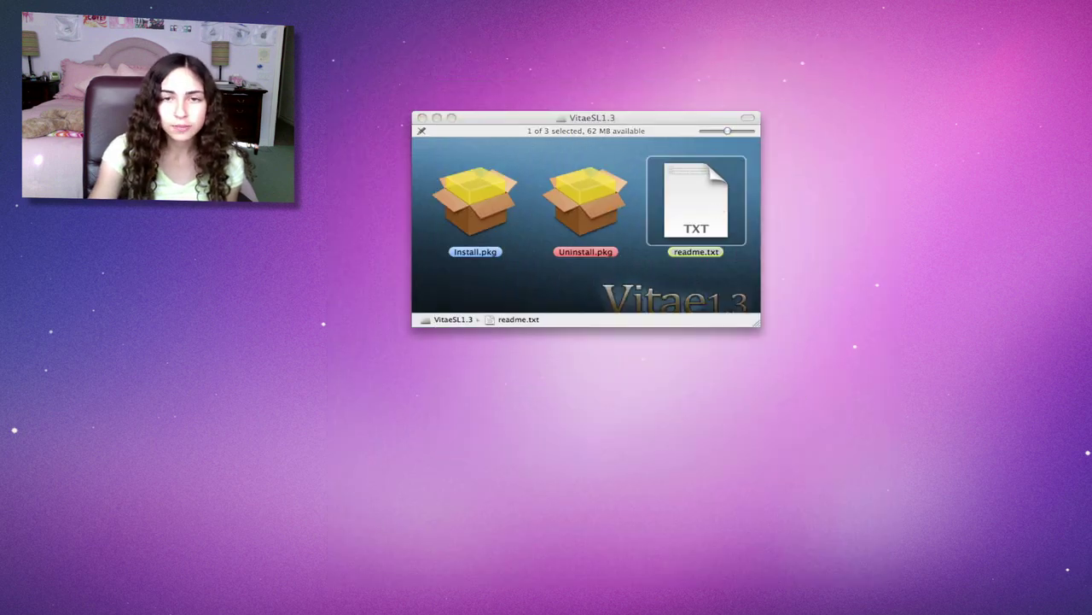
Launch Install.pkg from the VitaeSL1.3 disk image.
{"action": "left_click_drag", "start_coordinate": [281, 189], "coordinate": [496, 92]}
{"action": "left_click", "coordinate": [422, 160]}
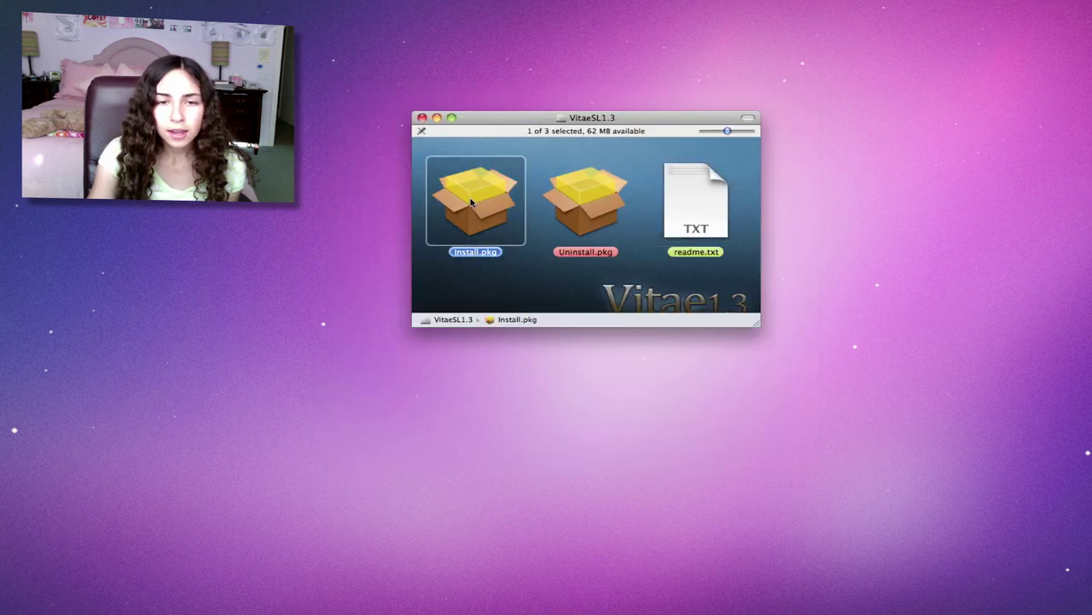
{"action": "double_click", "coordinate": [470, 201]}
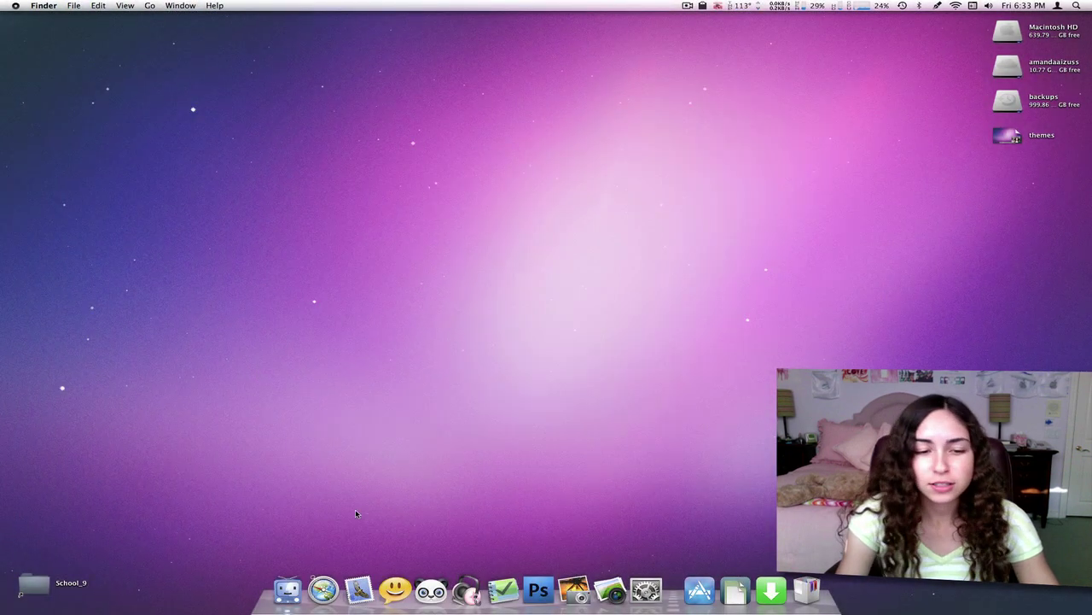
Switch to the Finder and look through its File, View and Help menus to examine the menu styling.
{"action": "left_click", "coordinate": [287, 589]}
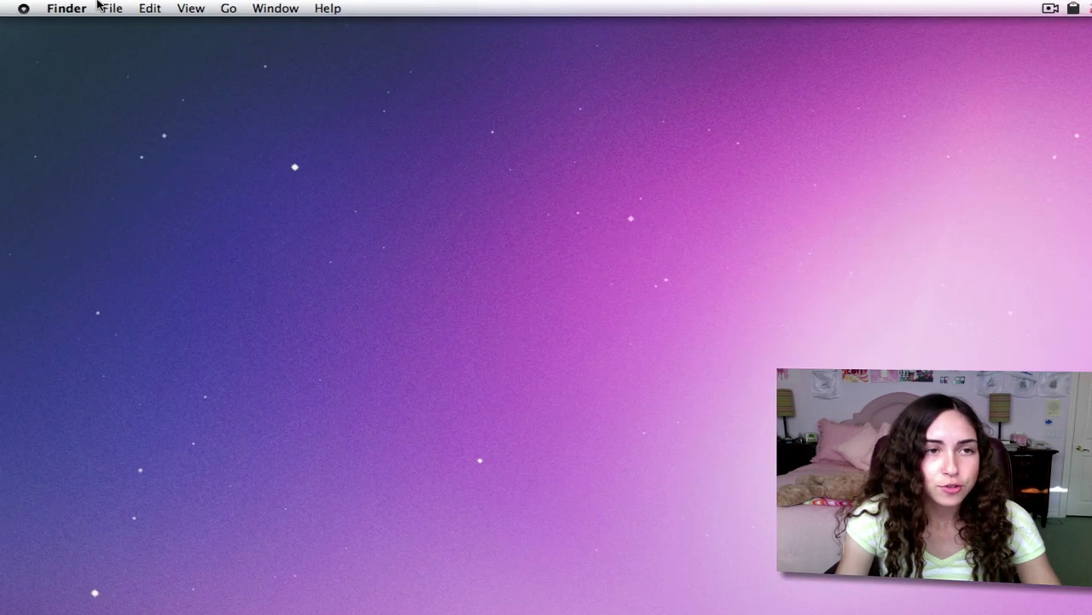
{"action": "left_click", "coordinate": [113, 7]}
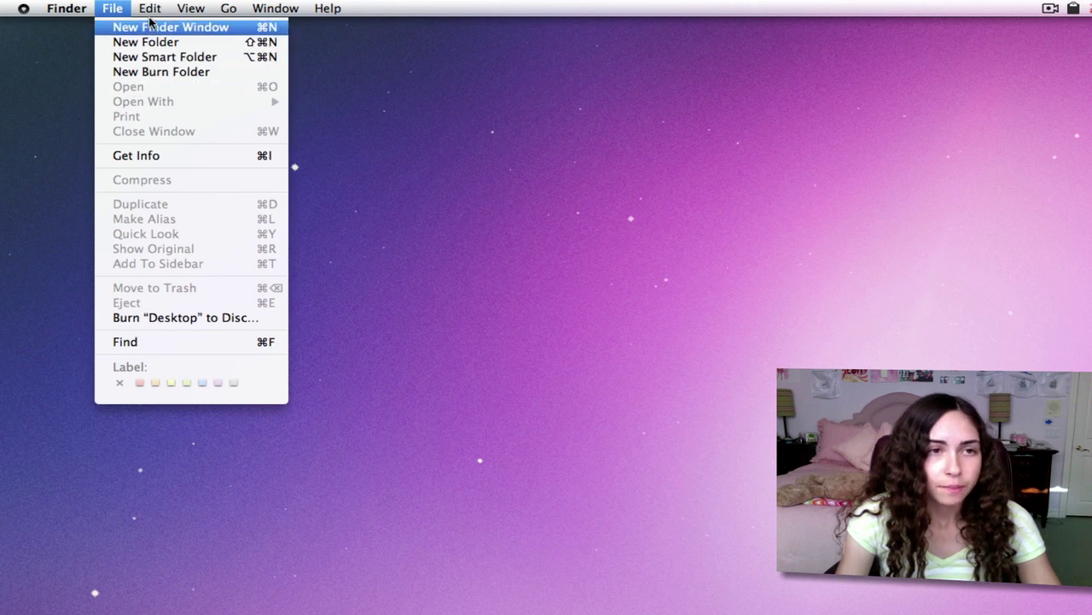
{"action": "mouse_move", "coordinate": [196, 8]}
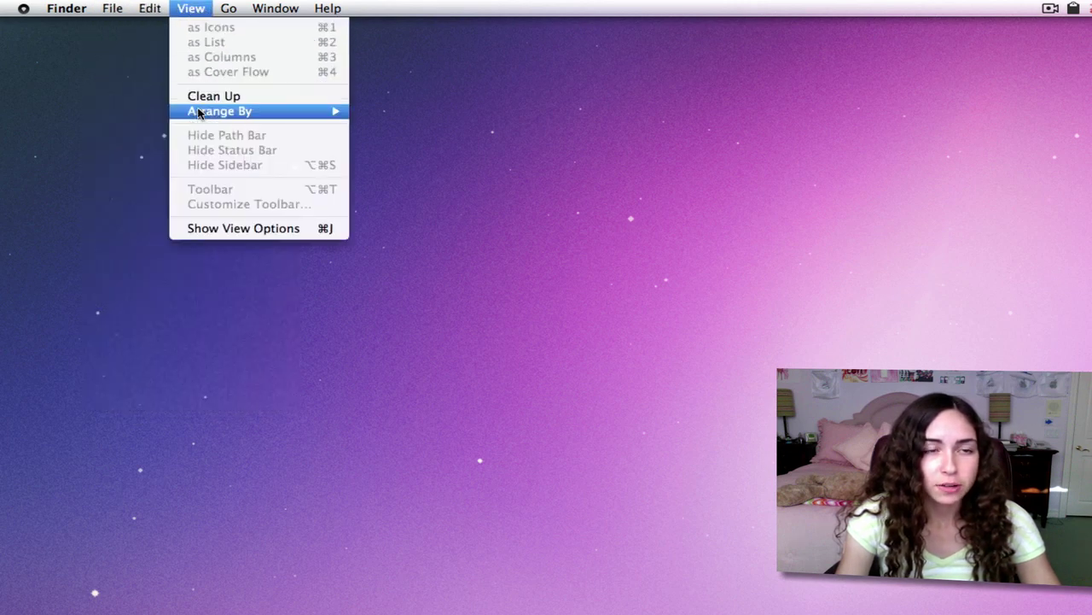
{"action": "mouse_move", "coordinate": [327, 9]}
{"action": "key", "text": "Escape"}
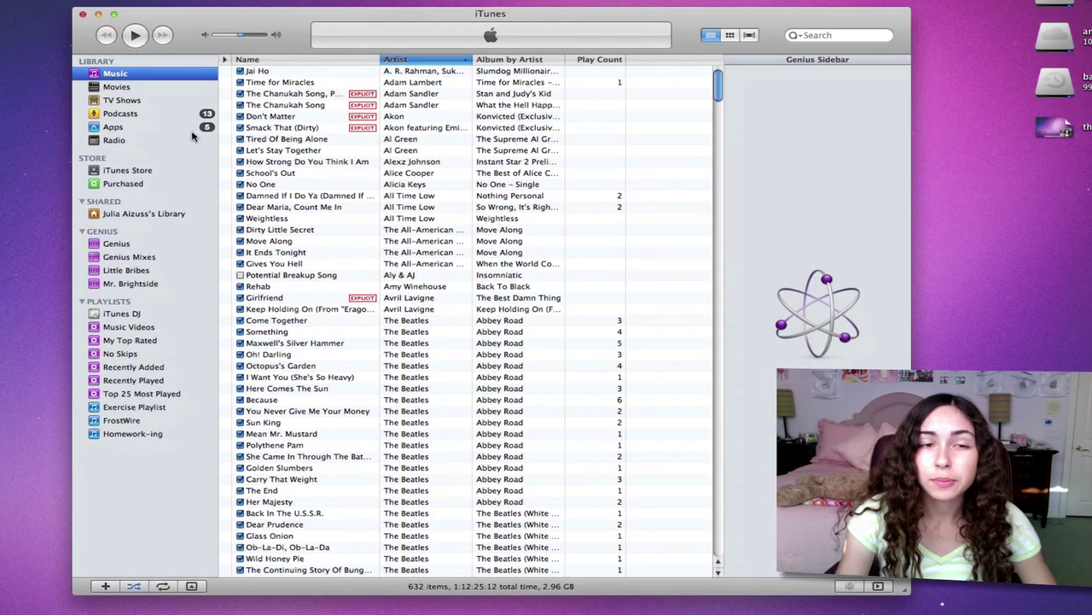
Examine the themed iTunes interface by viewing the Movies library, the Music song list and the scrollbars.
{"action": "left_click", "coordinate": [128, 88]}
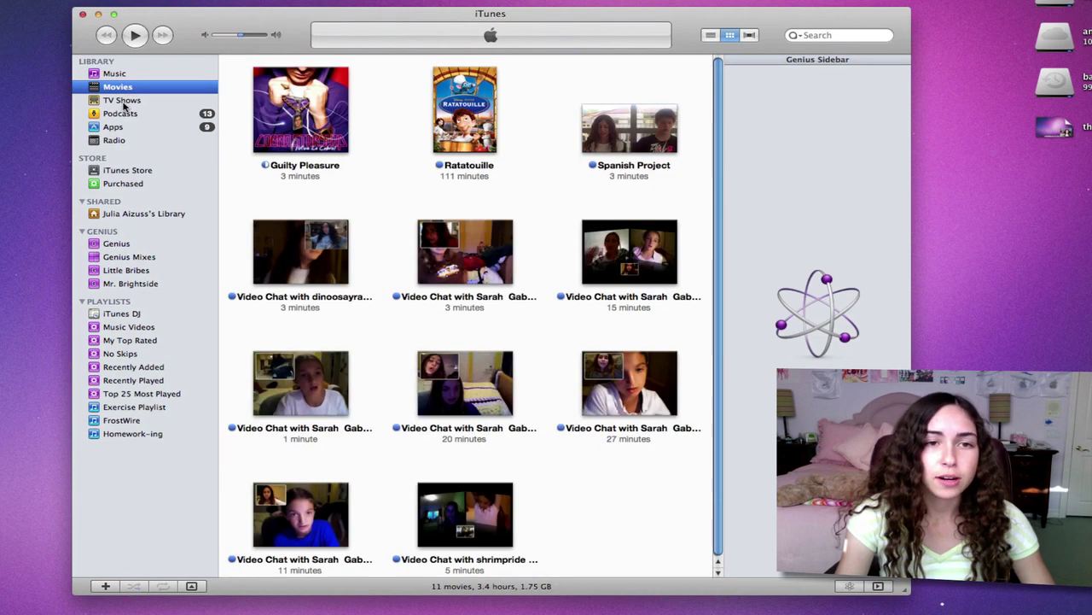
{"action": "left_click", "coordinate": [116, 75]}
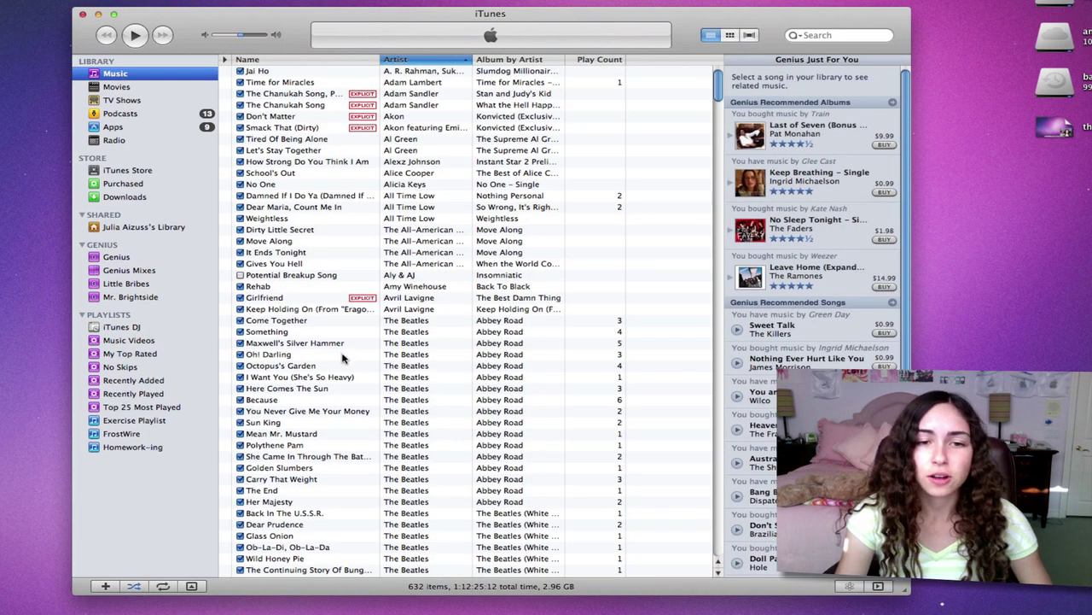
{"action": "scroll", "coordinate": [344, 367], "scroll_direction": "down", "scroll_amount": 10}
{"action": "scroll", "coordinate": [344, 367], "scroll_direction": "down", "scroll_amount": 20}
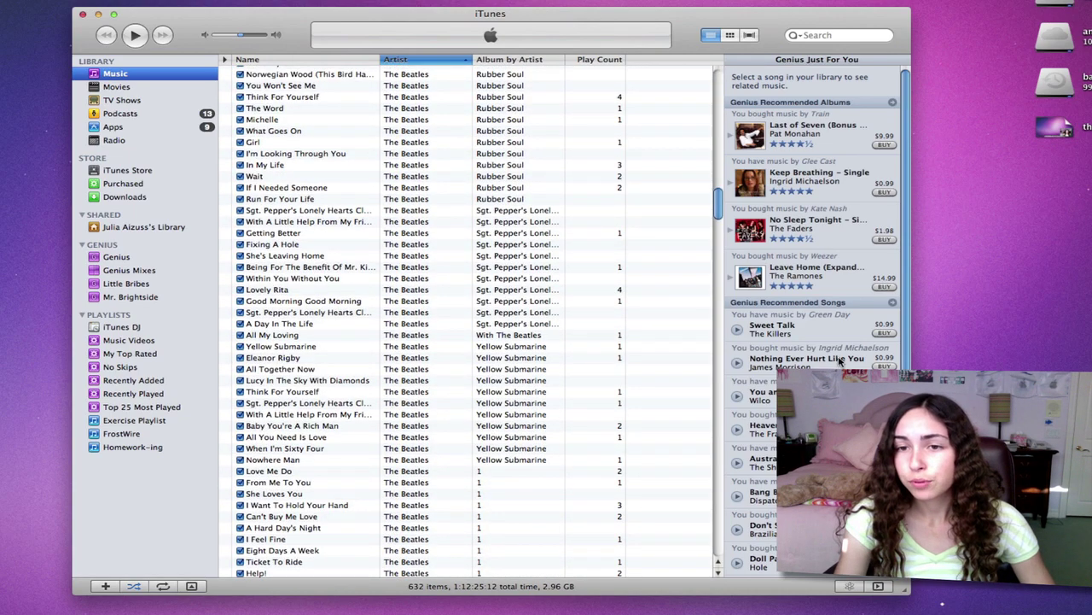
{"action": "scroll", "coordinate": [903, 297], "scroll_direction": "down", "scroll_amount": 1}
{"action": "scroll", "coordinate": [903, 297], "scroll_direction": "down", "scroll_amount": 5}
{"action": "scroll", "coordinate": [903, 297], "scroll_direction": "up", "scroll_amount": 6}
{"action": "scroll", "coordinate": [384, 214], "scroll_direction": "up", "scroll_amount": 6}
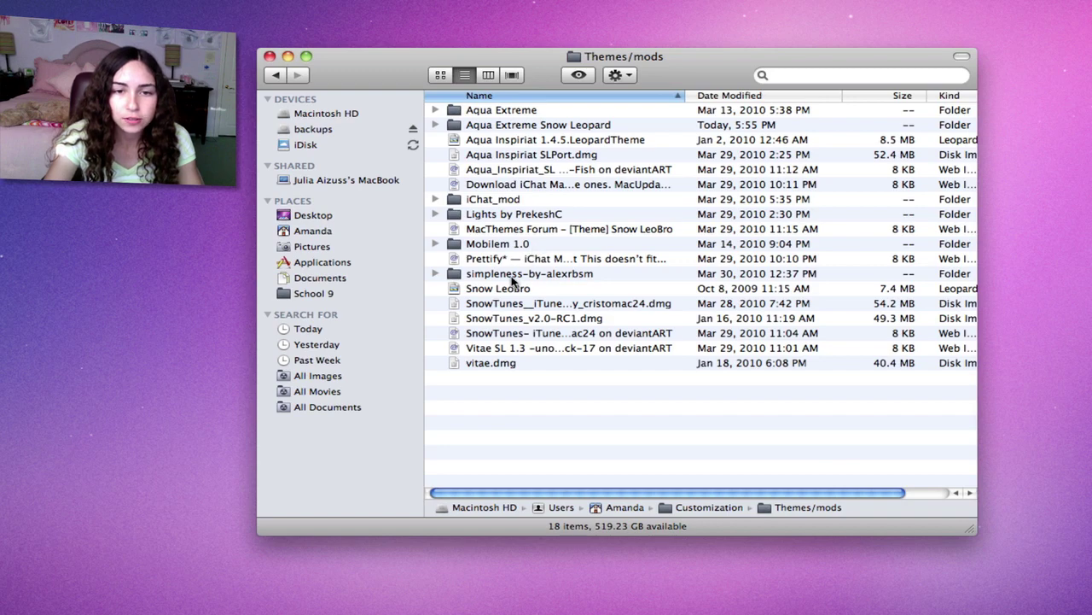
Open the how-to-use HTML file in the simpleness-by-alexrbsm folder.
{"action": "double_click", "coordinate": [513, 274]}
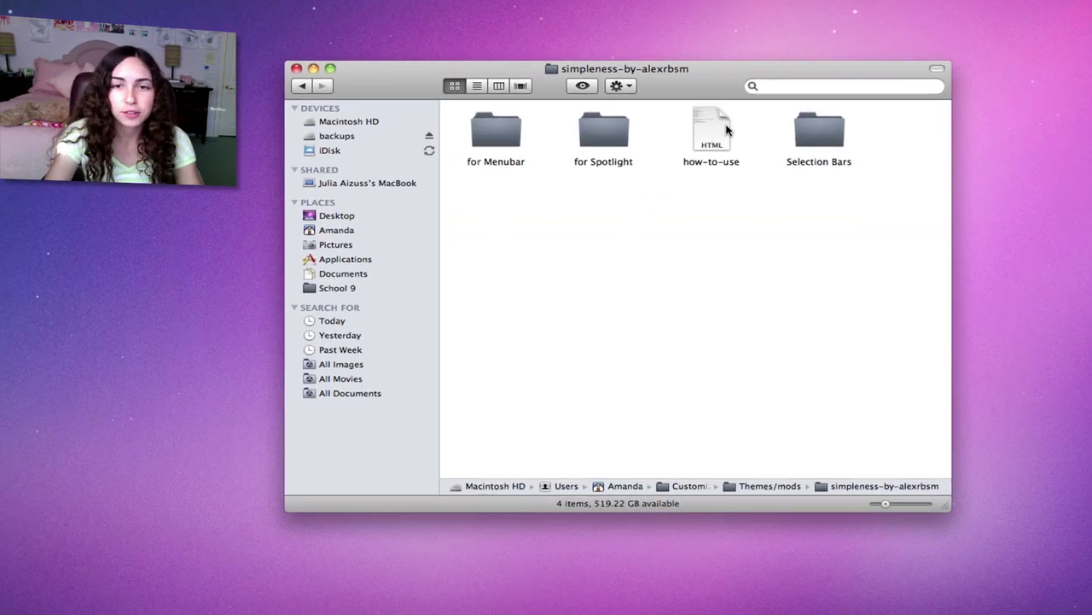
{"action": "double_click", "coordinate": [730, 128]}
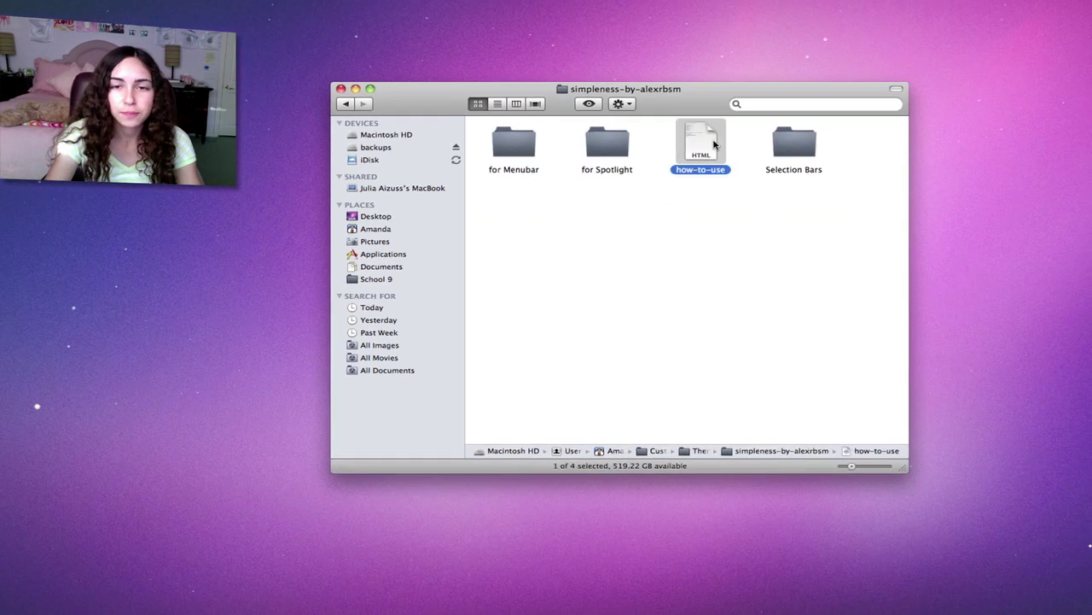
Switch to ThemePark, open the sArtFile for editing, and bring up the Selection Bars folder alongside the how-to-use instructions.
{"action": "left_click_drag", "start_coordinate": [222, 56], "coordinate": [230, 34]}
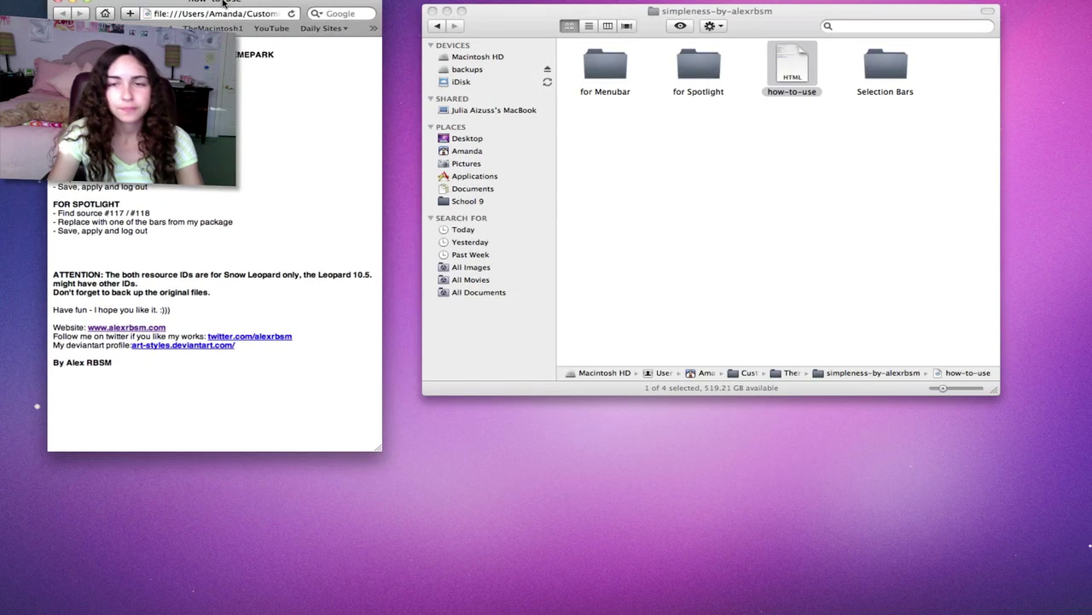
{"action": "left_click_drag", "start_coordinate": [209, 10], "coordinate": [216, 4]}
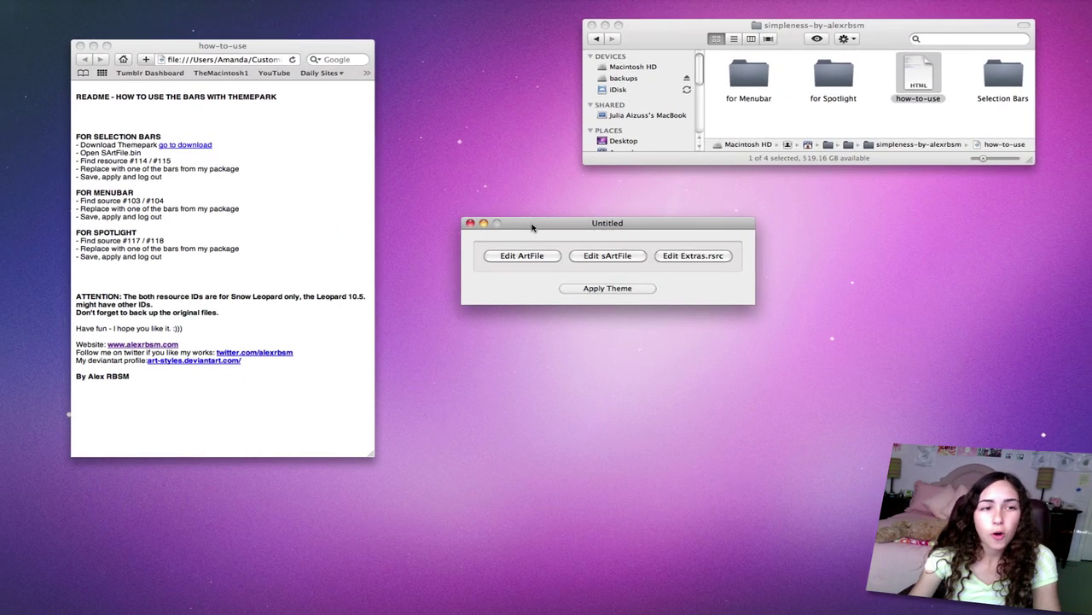
{"action": "left_click", "coordinate": [609, 257]}
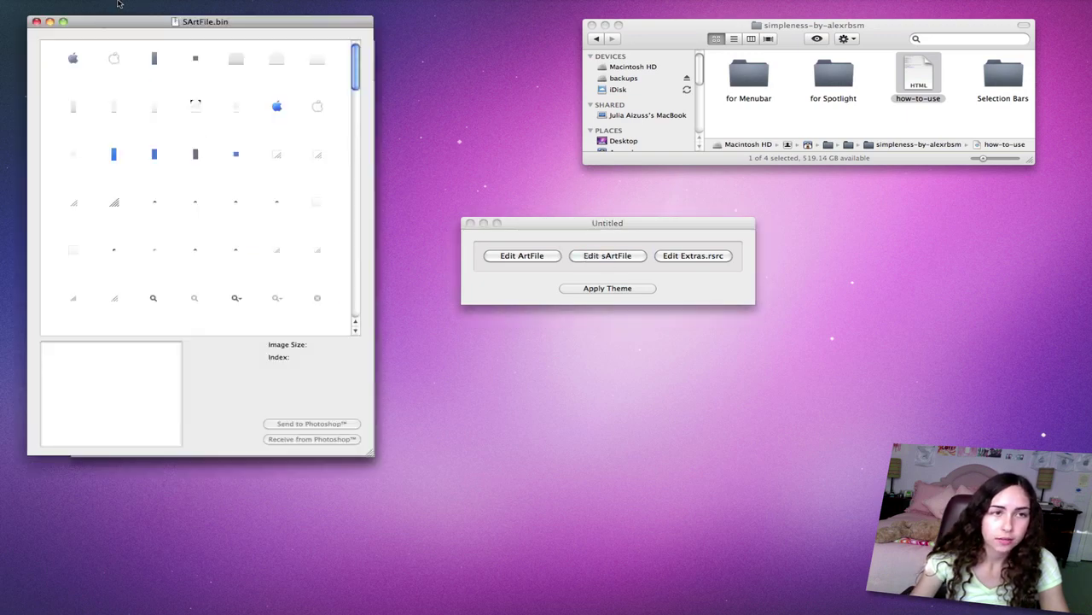
{"action": "left_click_drag", "start_coordinate": [198, 26], "coordinate": [603, 149]}
{"action": "double_click", "coordinate": [1002, 78]}
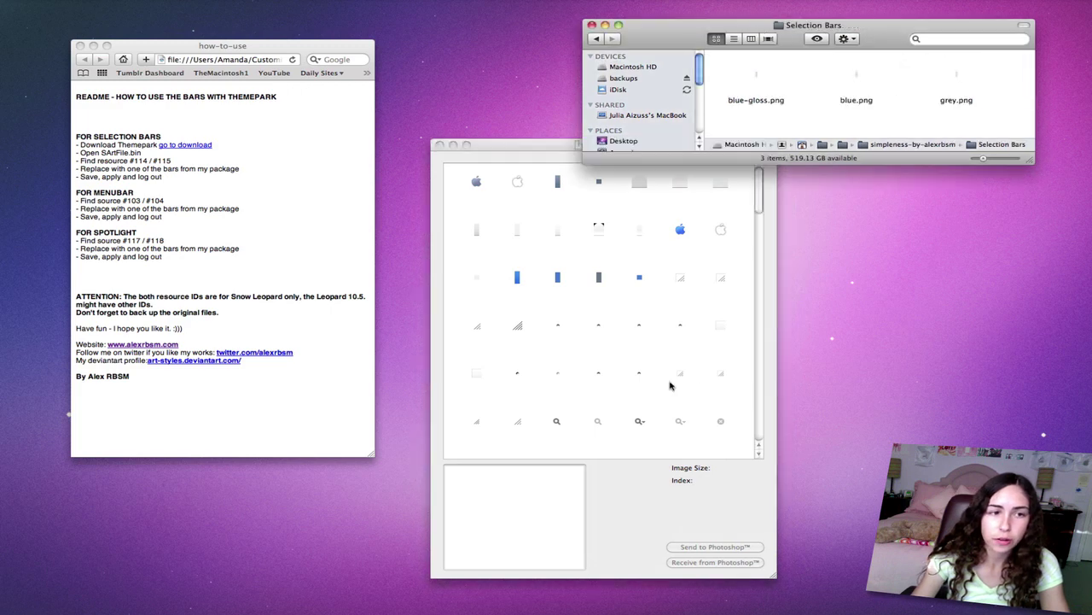
Replace selection bar resources 114 and 115 in SArtFile.bin with blue-gloss.png from the Selection Bars folder.
{"action": "left_click", "coordinate": [758, 201]}
{"action": "left_click_drag", "start_coordinate": [758, 200], "coordinate": [752, 296]}
{"action": "left_click", "coordinate": [639, 389]}
{"action": "key", "text": "Left"}
{"action": "key", "text": "Left"}
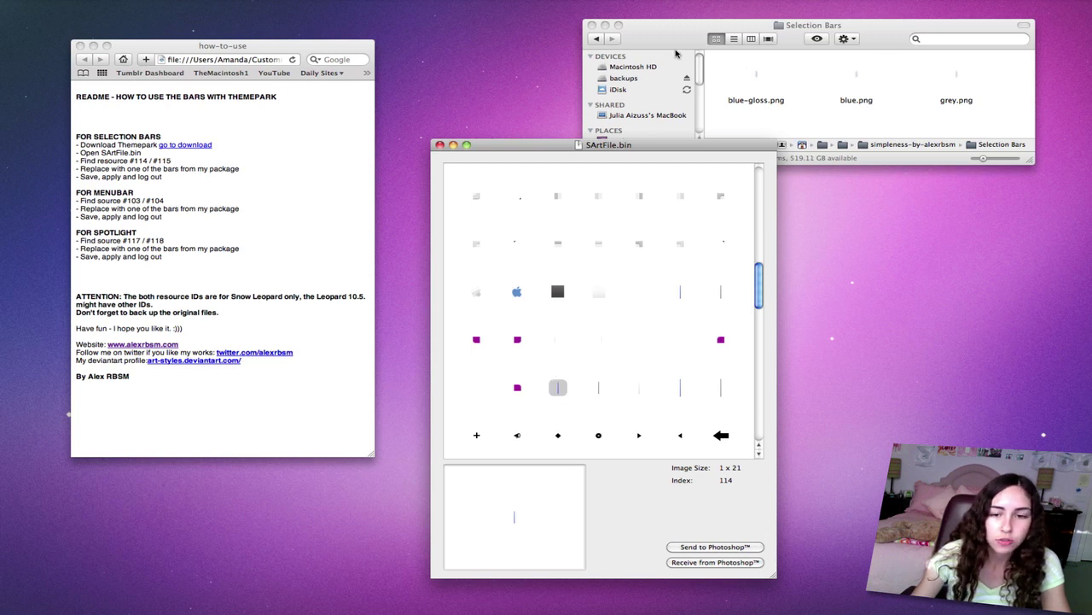
{"action": "left_click", "coordinate": [838, 92]}
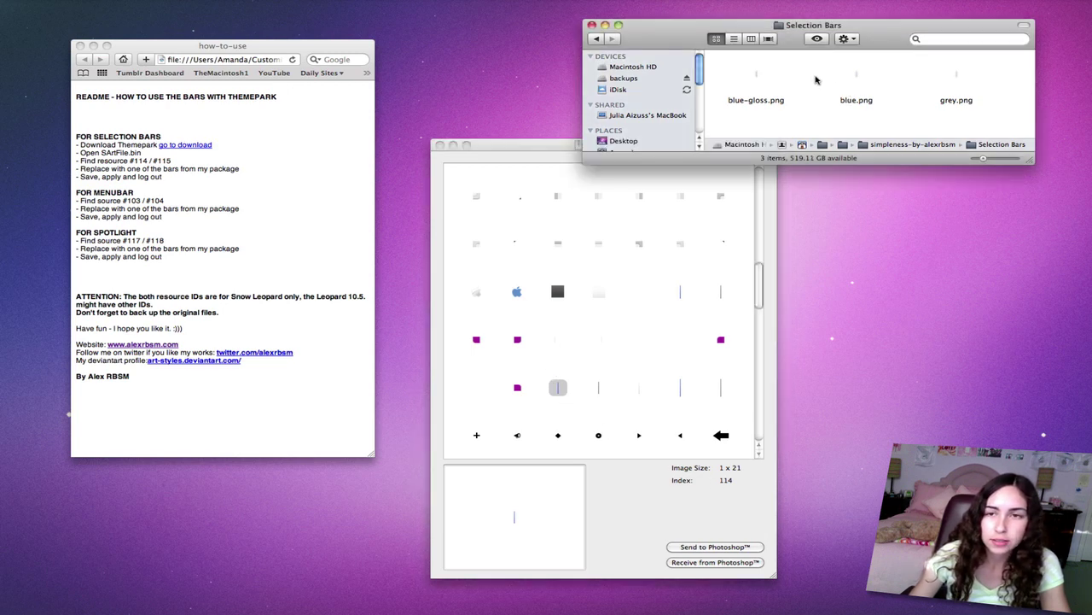
{"action": "left_click", "coordinate": [760, 83]}
{"action": "left_click_drag", "start_coordinate": [751, 73], "coordinate": [507, 519]}
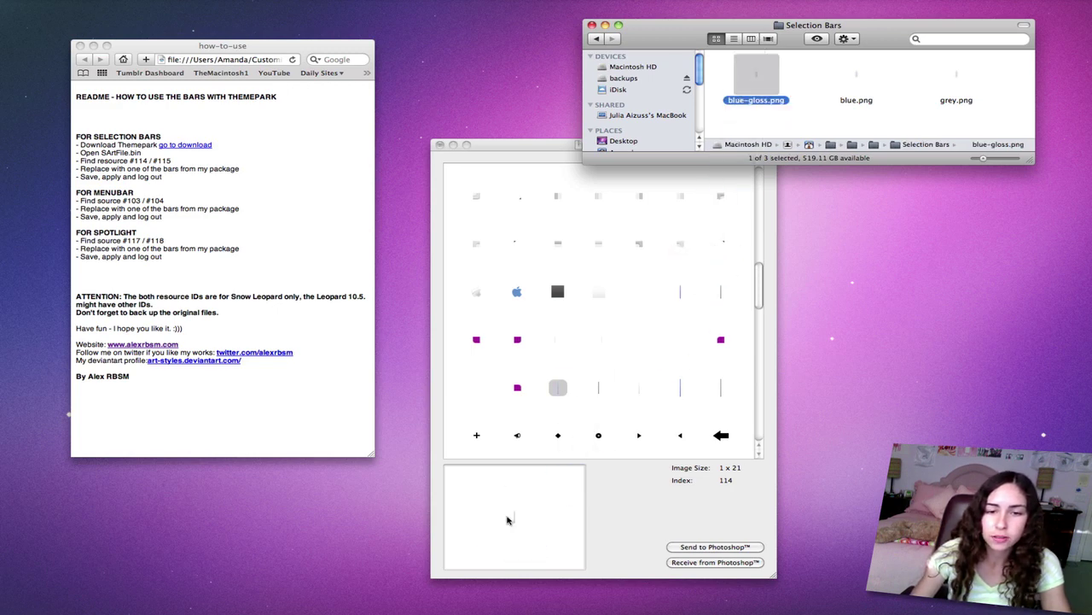
{"action": "left_click", "coordinate": [598, 389]}
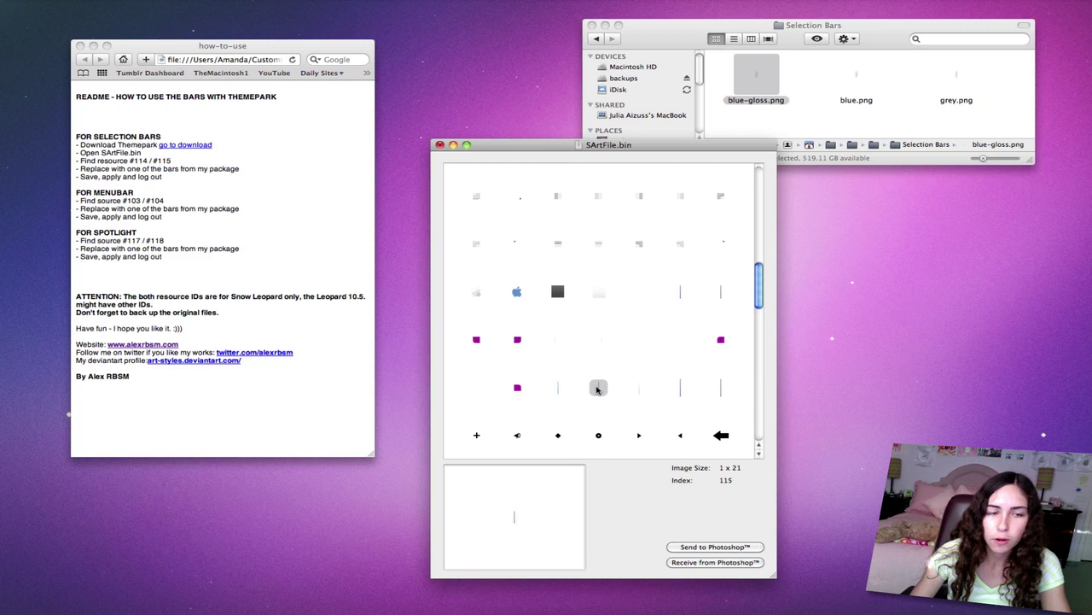
{"action": "left_click_drag", "start_coordinate": [757, 59], "coordinate": [532, 512]}
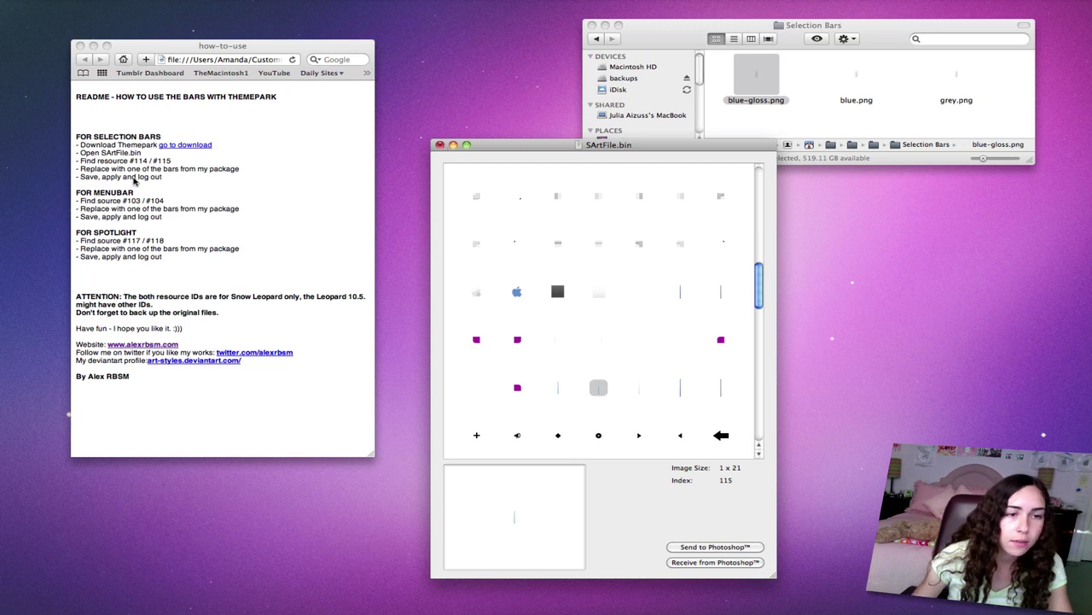
Replace menubar resources 103 and 104 in SArtFile.bin with menubar_hover_blue_gloss.png from the for Menubar folder.
{"action": "left_click", "coordinate": [597, 39]}
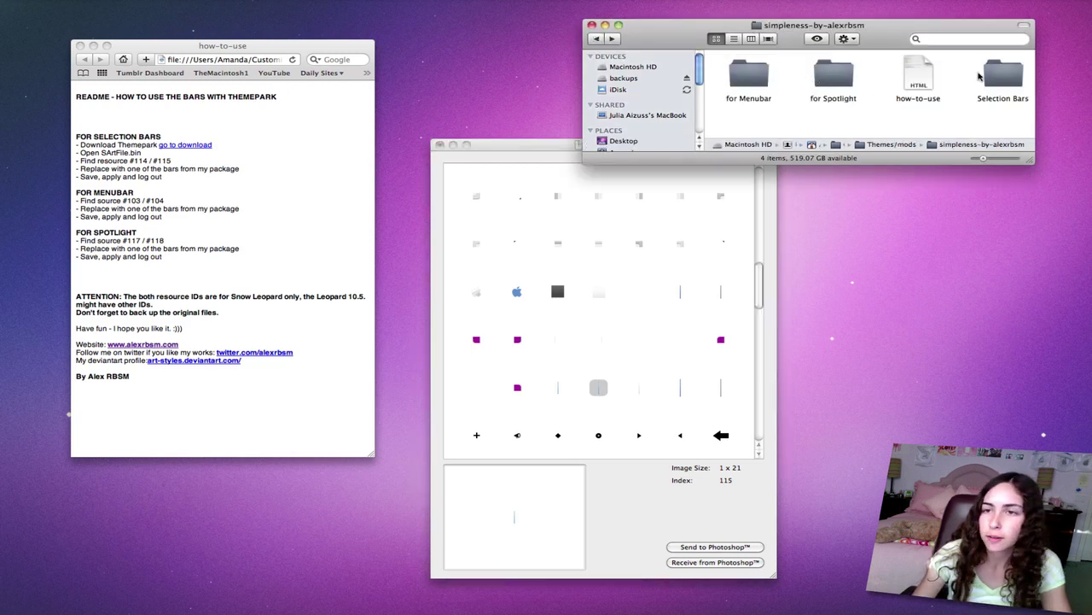
{"action": "double_click", "coordinate": [750, 79]}
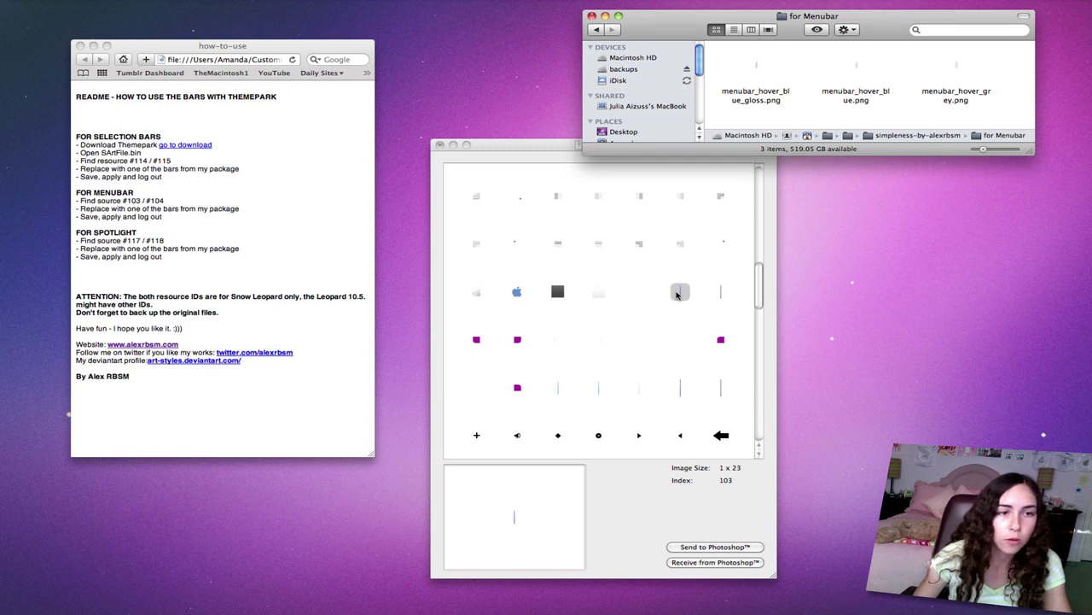
{"action": "left_click", "coordinate": [754, 66]}
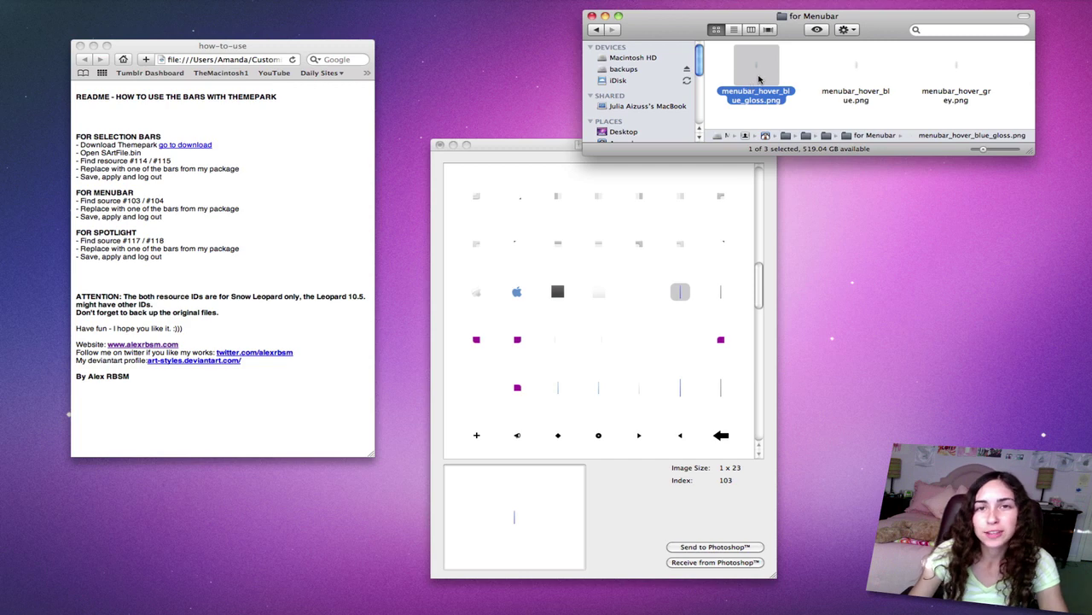
{"action": "left_click_drag", "start_coordinate": [758, 79], "coordinate": [509, 515]}
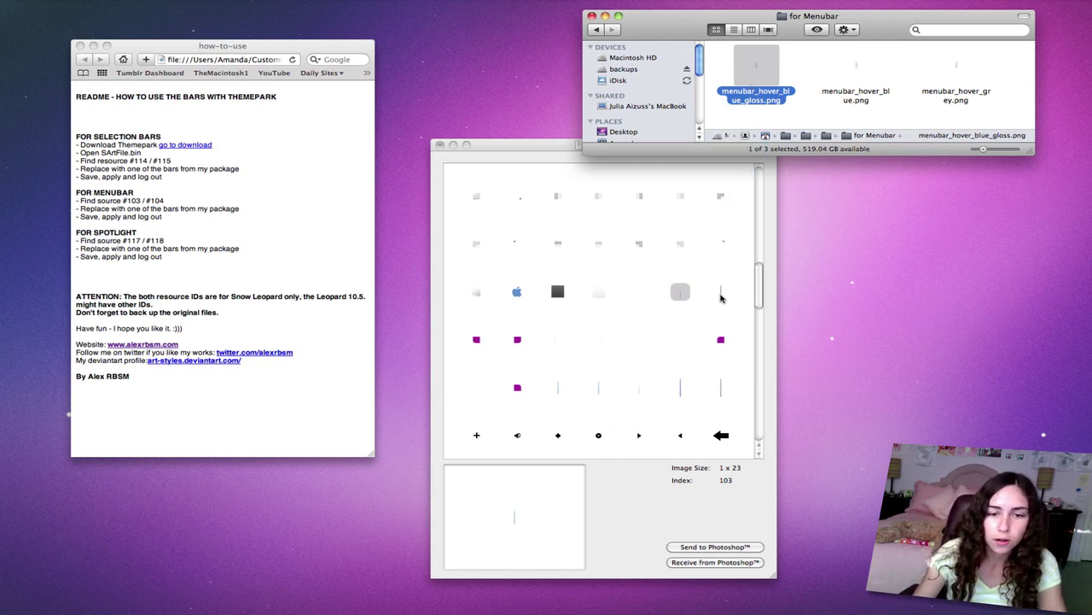
{"action": "left_click", "coordinate": [720, 295]}
{"action": "left_click_drag", "start_coordinate": [761, 61], "coordinate": [549, 524]}
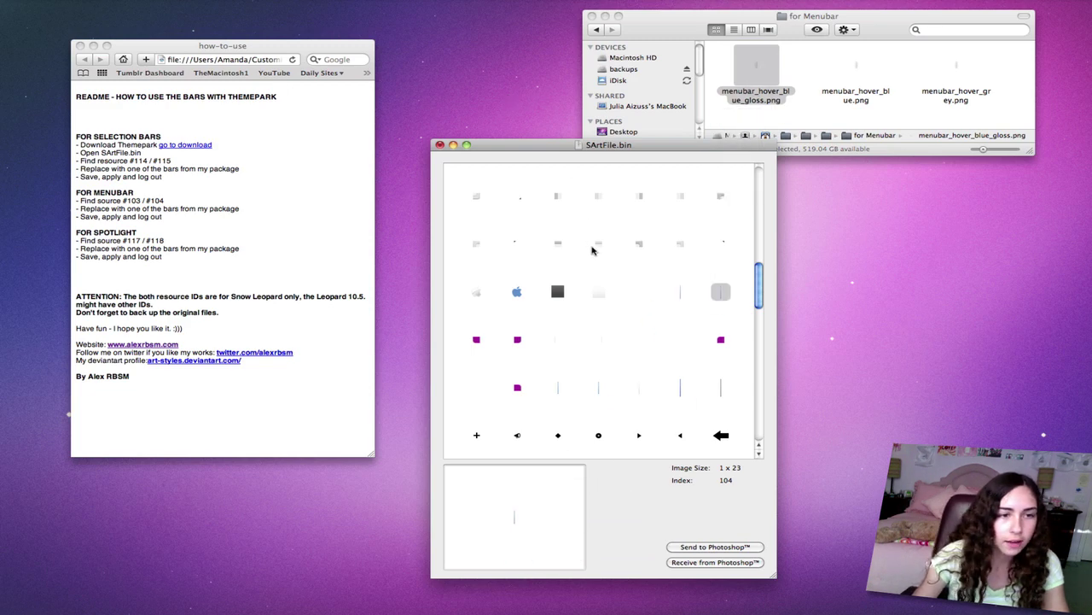
Replace Spotlight resources 117 and 118 in SArtFile.bin with spotlight_blue_gloss.png from the for Spotlight folder.
{"action": "left_click", "coordinate": [598, 30]}
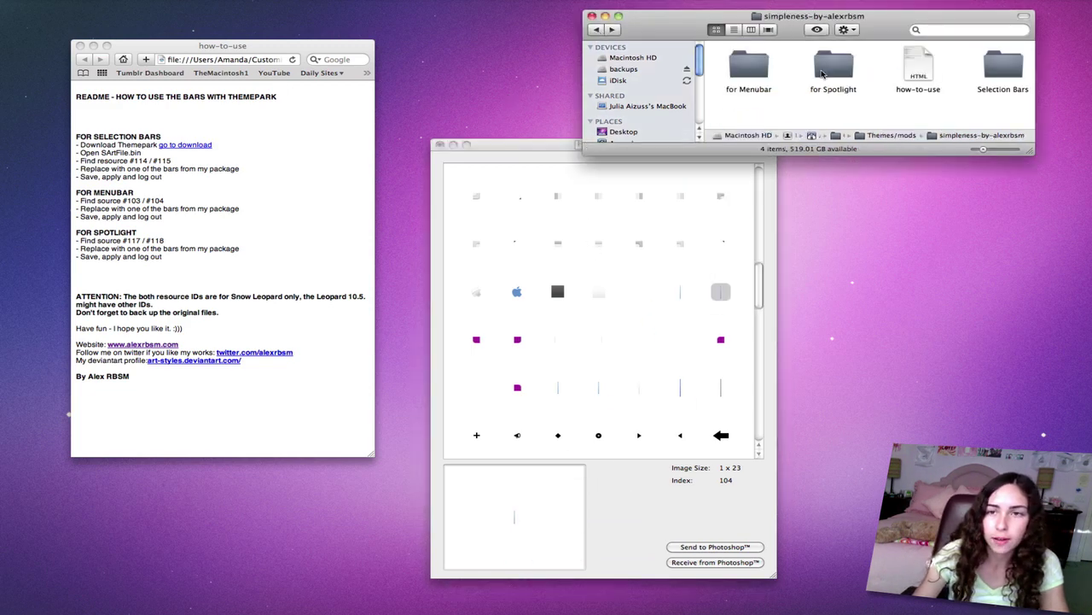
{"action": "double_click", "coordinate": [822, 73]}
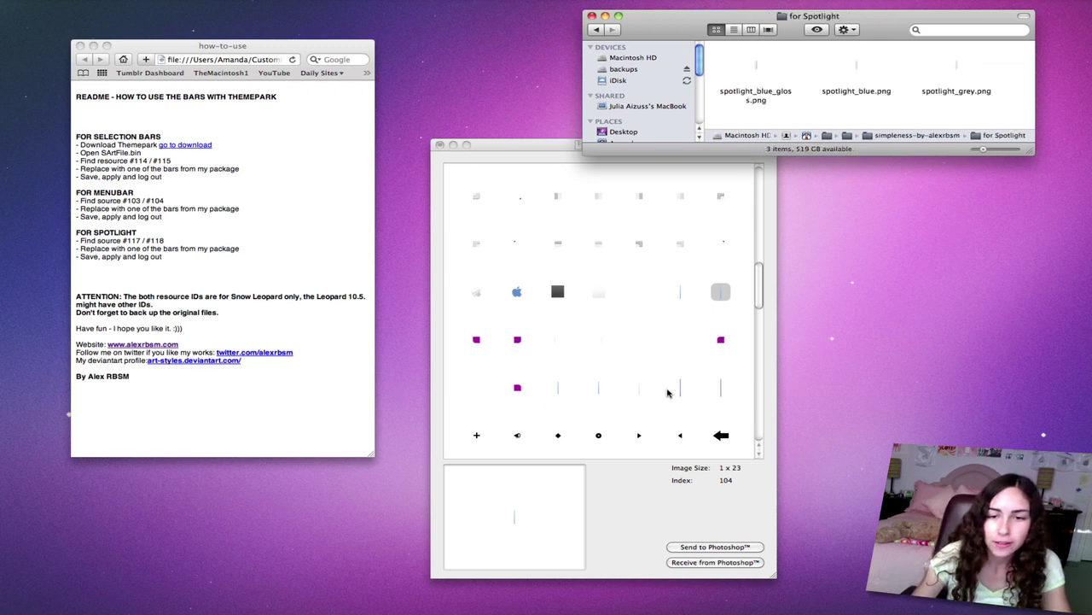
{"action": "left_click", "coordinate": [600, 339]}
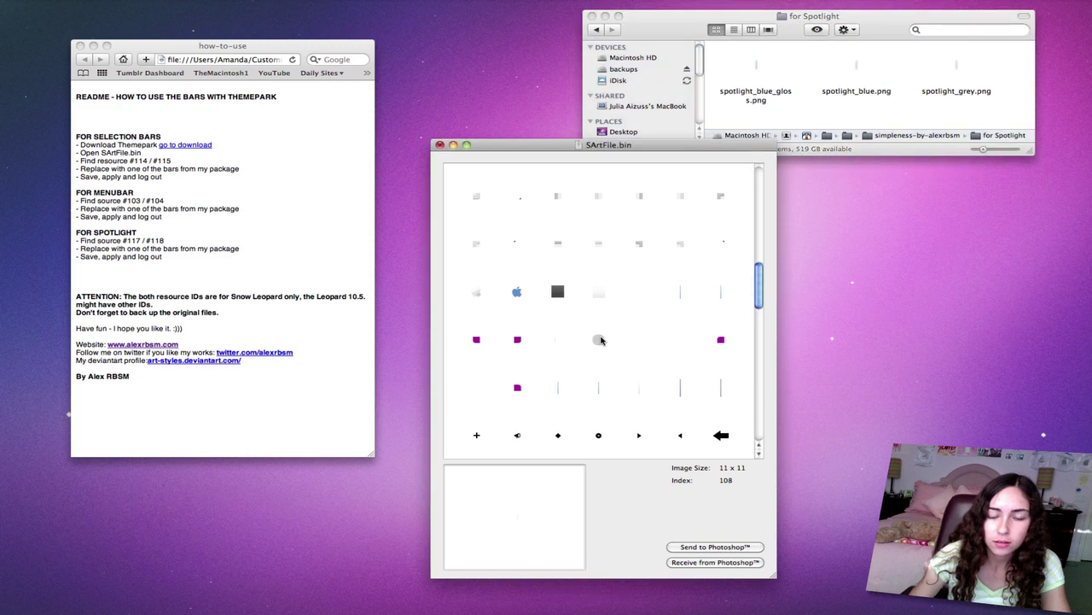
{"action": "key", "text": "Down"}
{"action": "key", "text": "Right"}
{"action": "key", "text": "Right"}
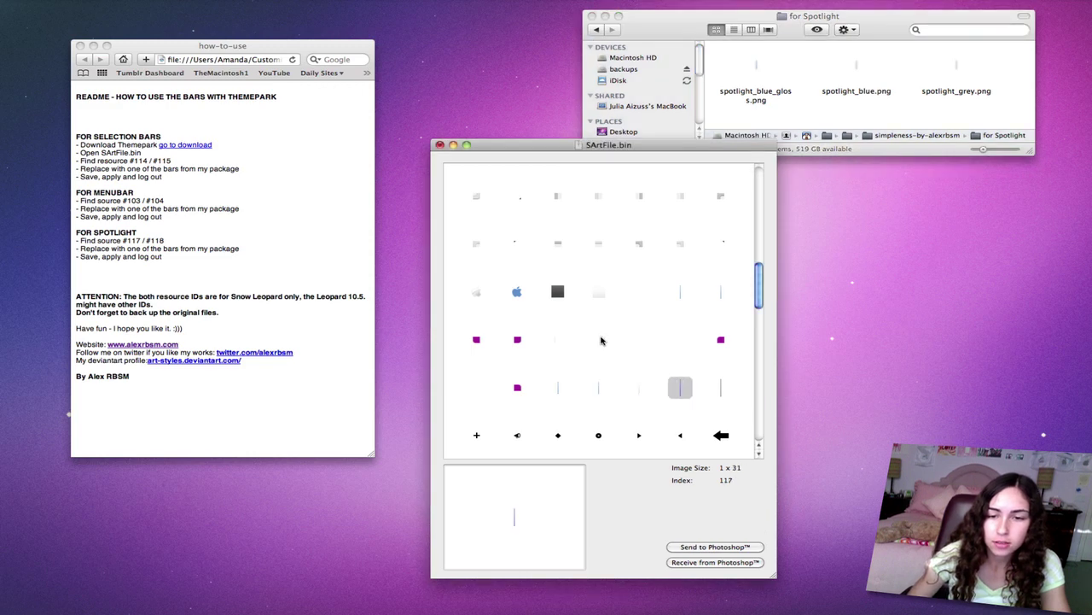
{"action": "left_click", "coordinate": [762, 70]}
{"action": "left_click_drag", "start_coordinate": [762, 70], "coordinate": [515, 519]}
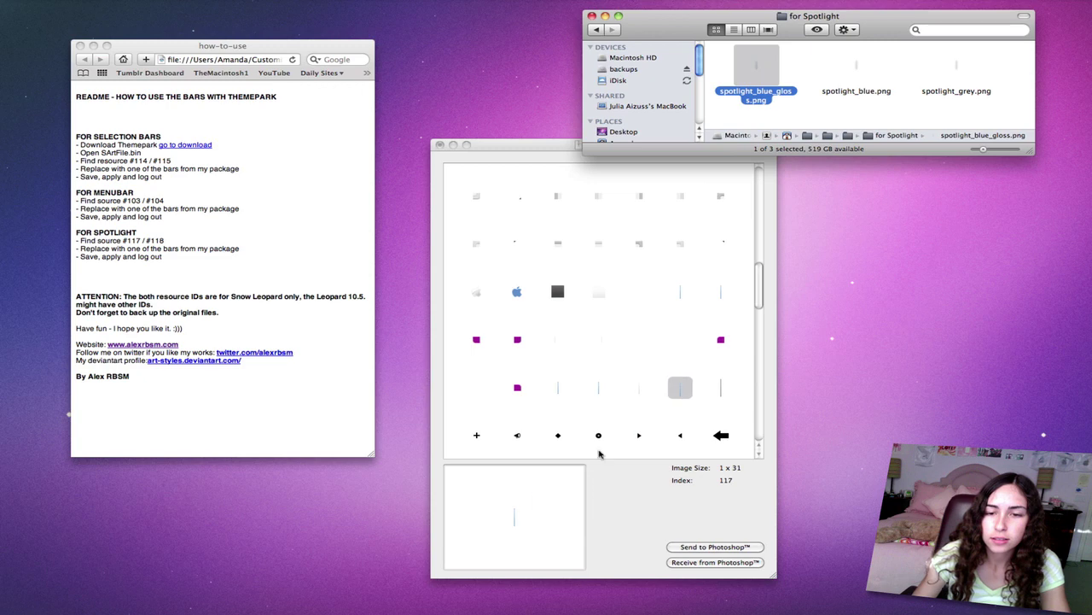
{"action": "left_click", "coordinate": [721, 387]}
{"action": "left_click_drag", "start_coordinate": [756, 82], "coordinate": [513, 557]}
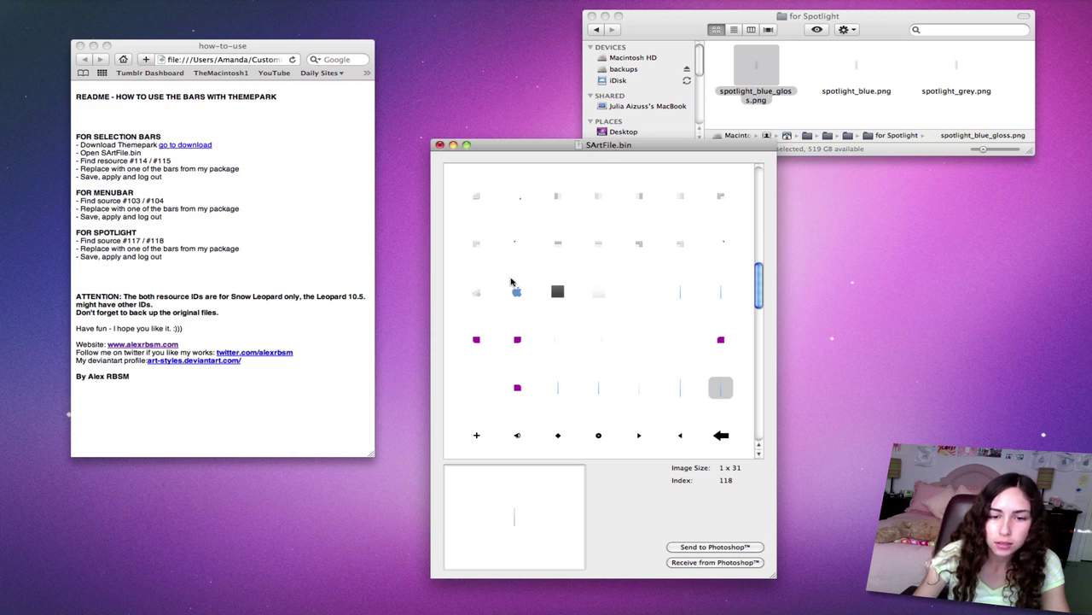
Close SArtFile.bin with its changes saved and apply the theme, authorizing ThemePark with the account password.
{"action": "left_click", "coordinate": [439, 146]}
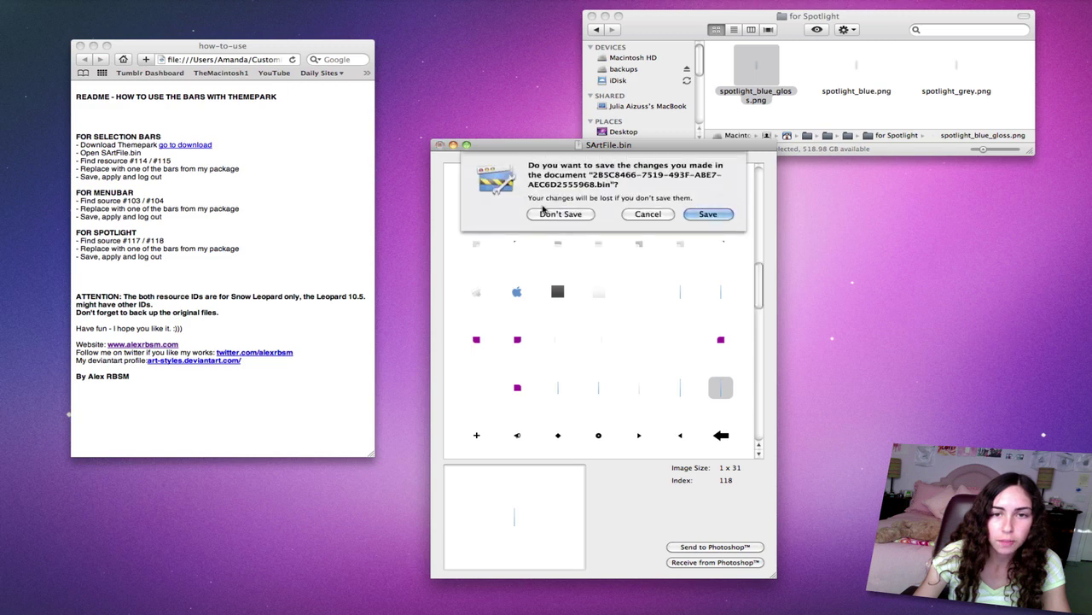
{"action": "left_click", "coordinate": [699, 214]}
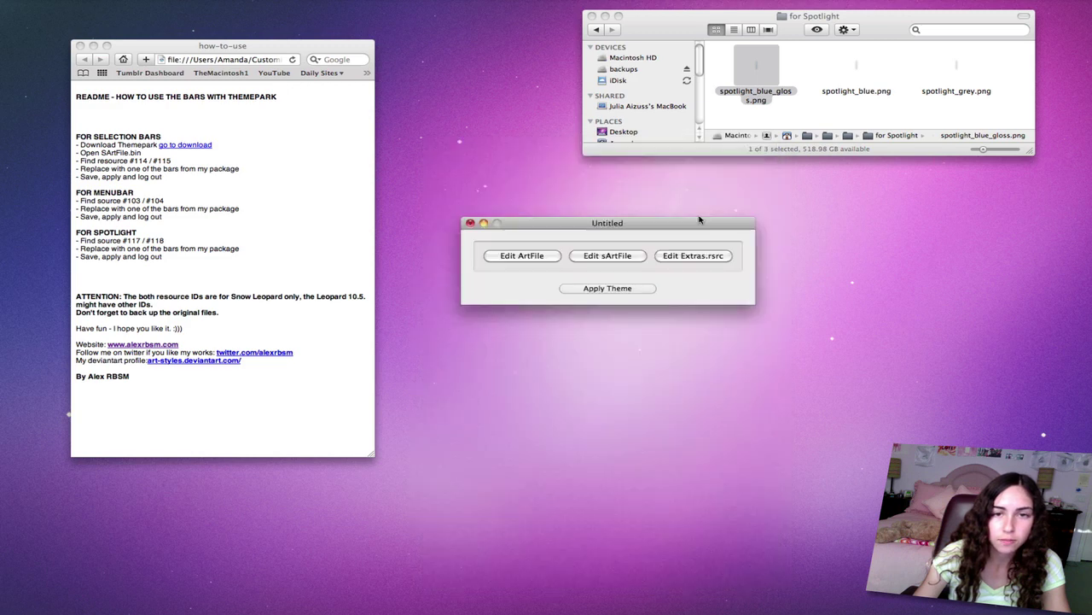
{"action": "left_click", "coordinate": [593, 290]}
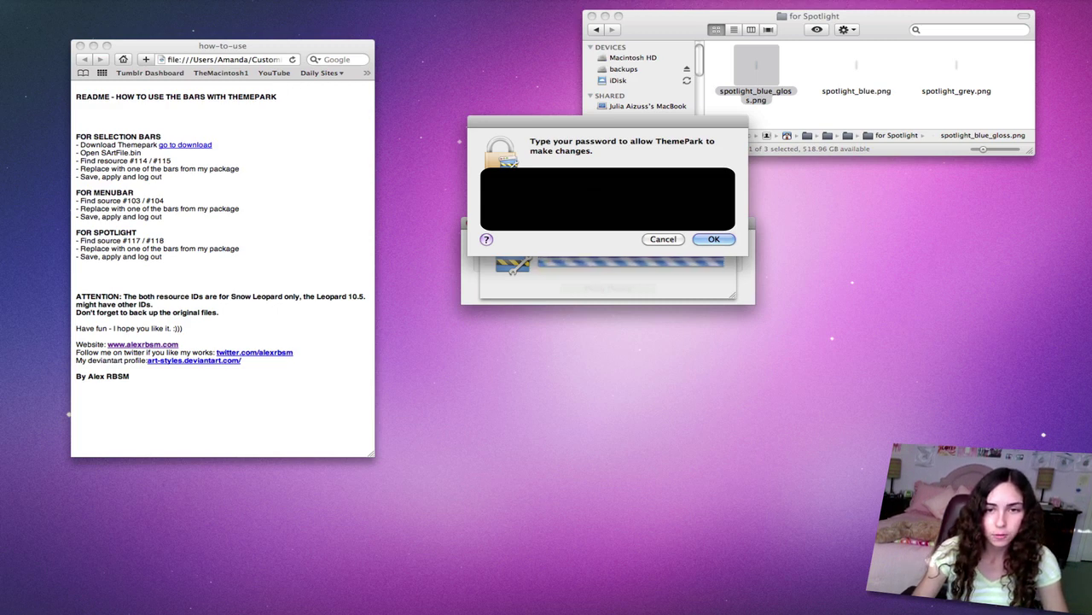
{"action": "key", "text": "Return"}
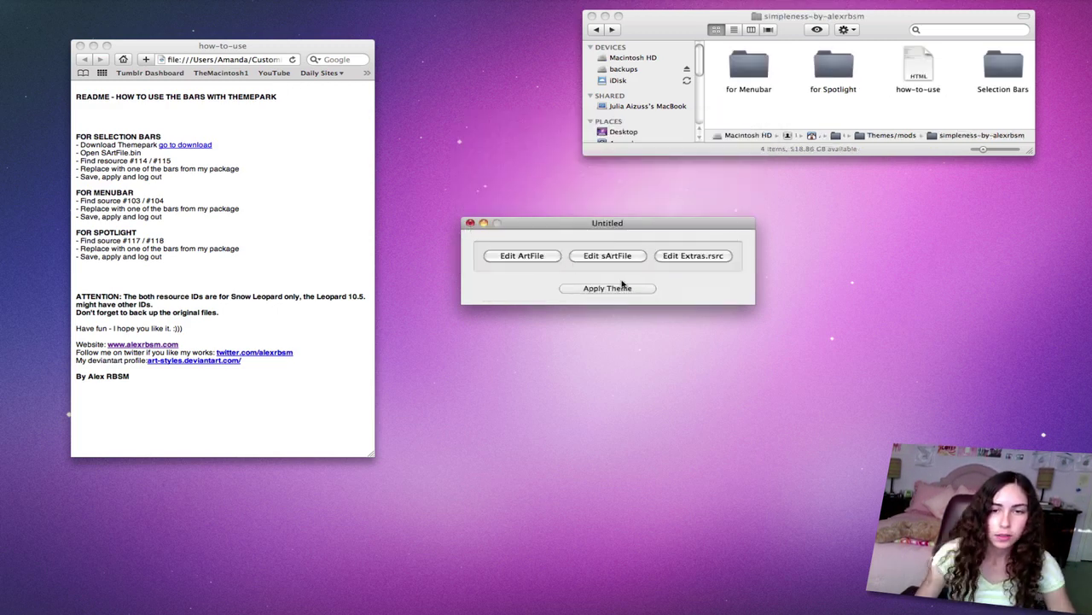
Close the untitled ThemePark document, saving it to the Desktop as Simpleness.
{"action": "key", "text": "super+q"}
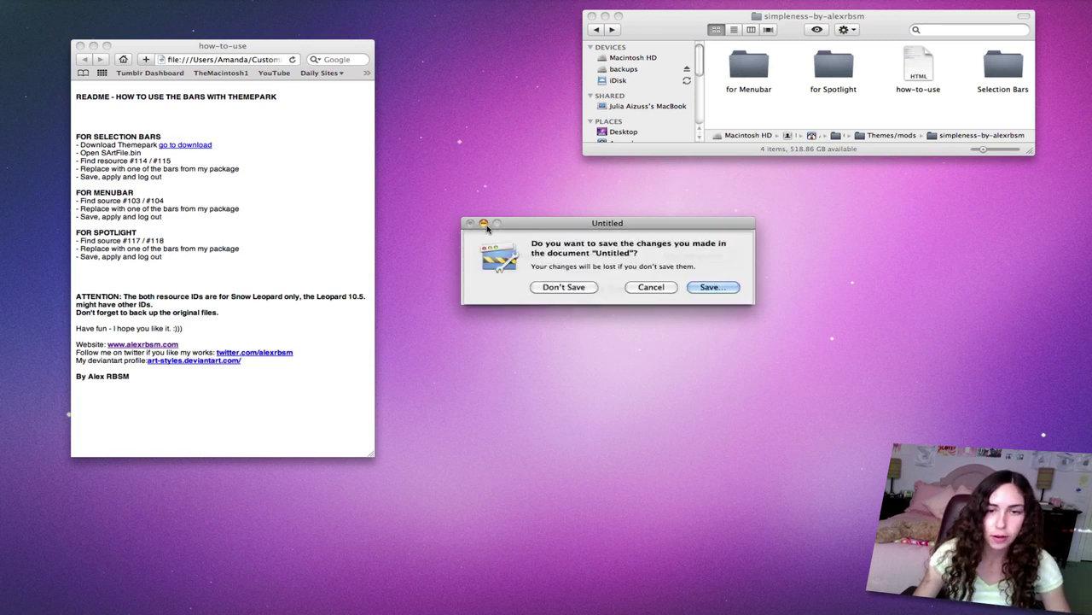
{"action": "left_click", "coordinate": [721, 289]}
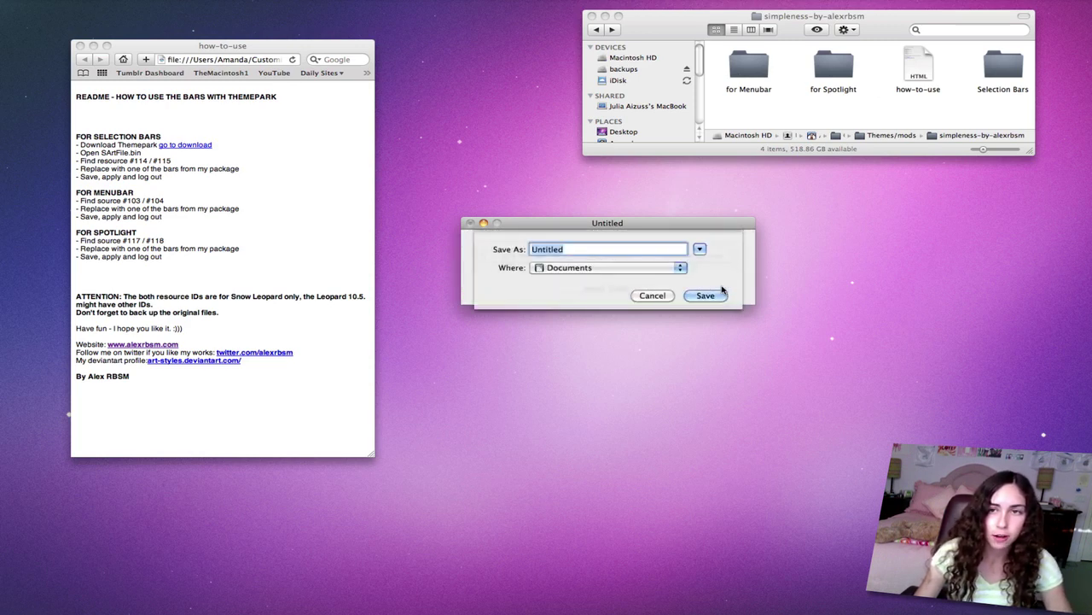
{"action": "type", "text": "Simpleness"}
{"action": "left_click", "coordinate": [632, 268]}
{"action": "left_click", "coordinate": [593, 341]}
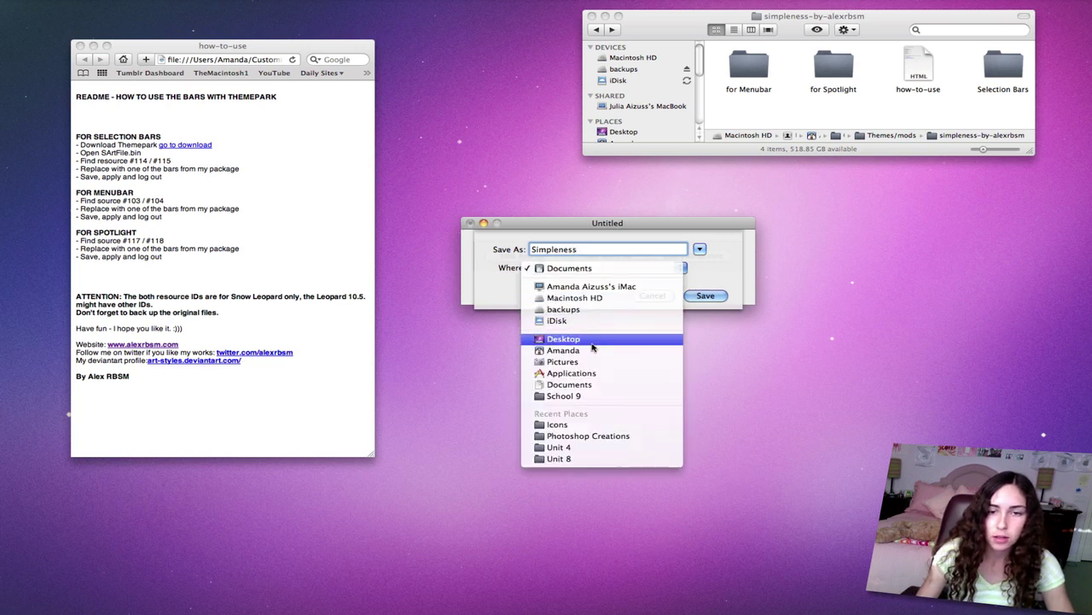
{"action": "left_click", "coordinate": [708, 295]}
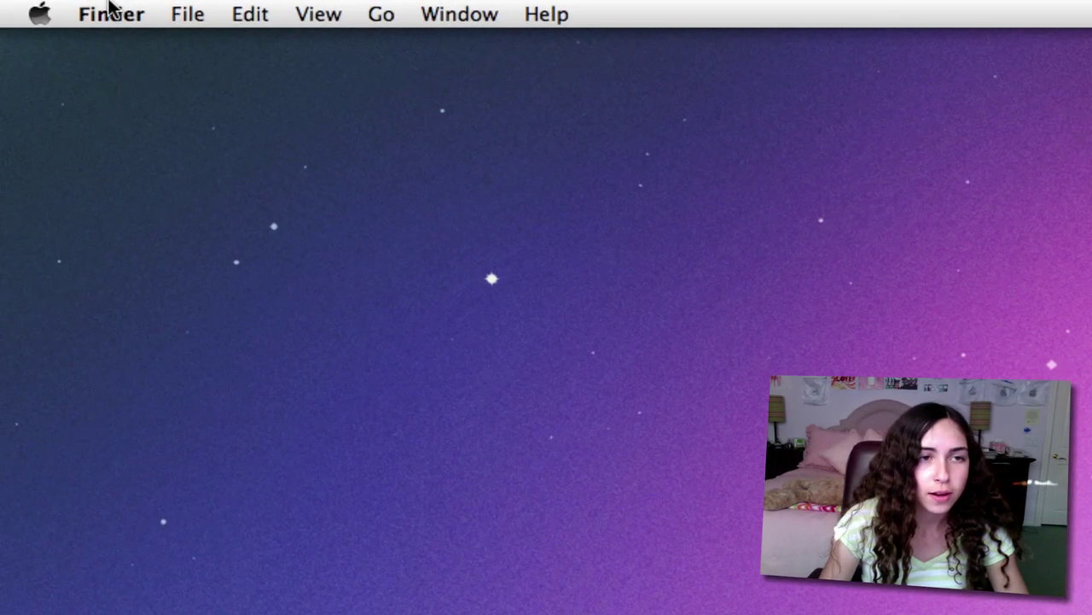
Examine the modded highlight bars in the Finder menus, the menu bar and Spotlight.
{"action": "left_click", "coordinate": [49, 5]}
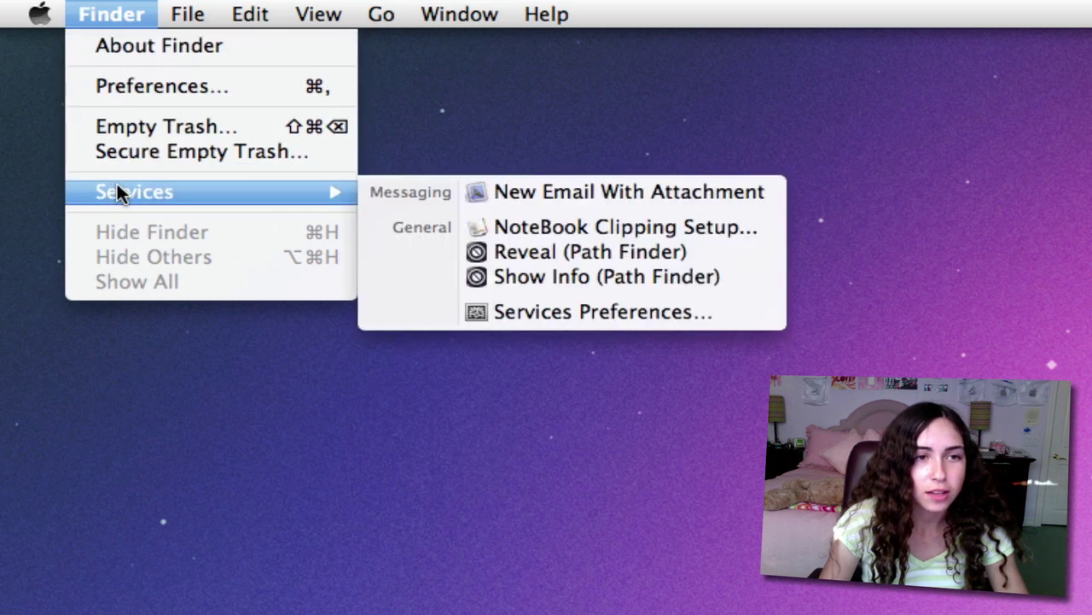
{"action": "left_click", "coordinate": [461, 9]}
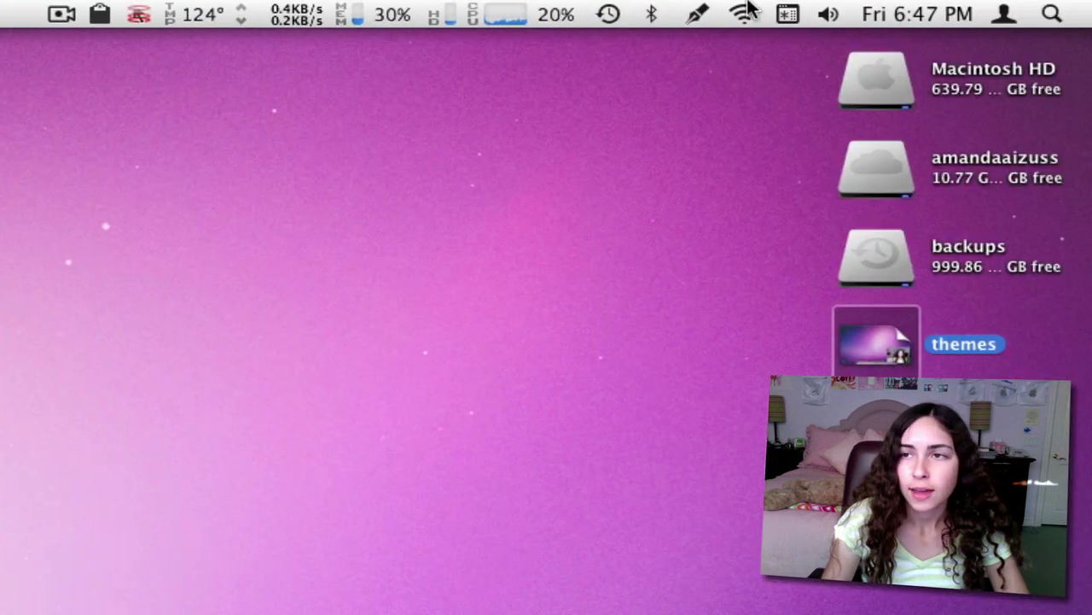
{"action": "left_click", "coordinate": [1048, 12]}
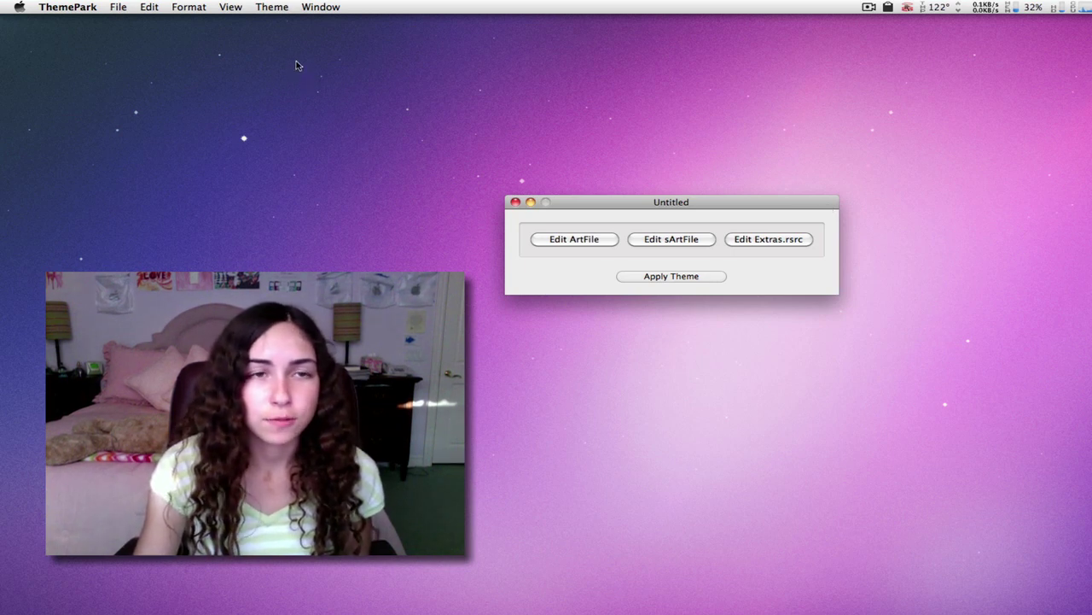
Switch to ThemePark and revert the system theme to Aqua.
{"action": "left_click", "coordinate": [283, 8]}
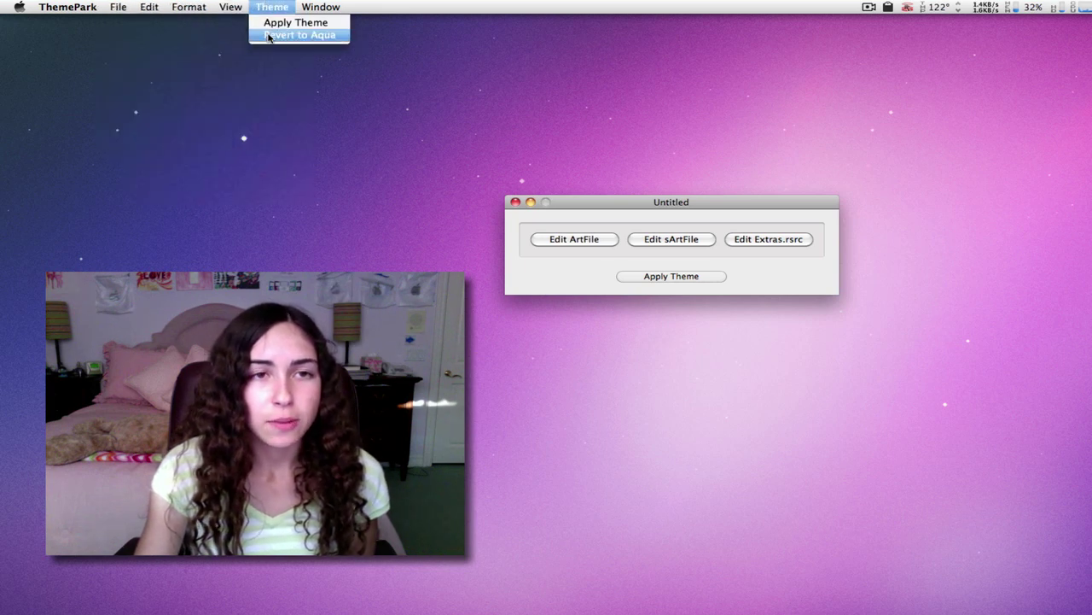
{"action": "left_click", "coordinate": [268, 35]}
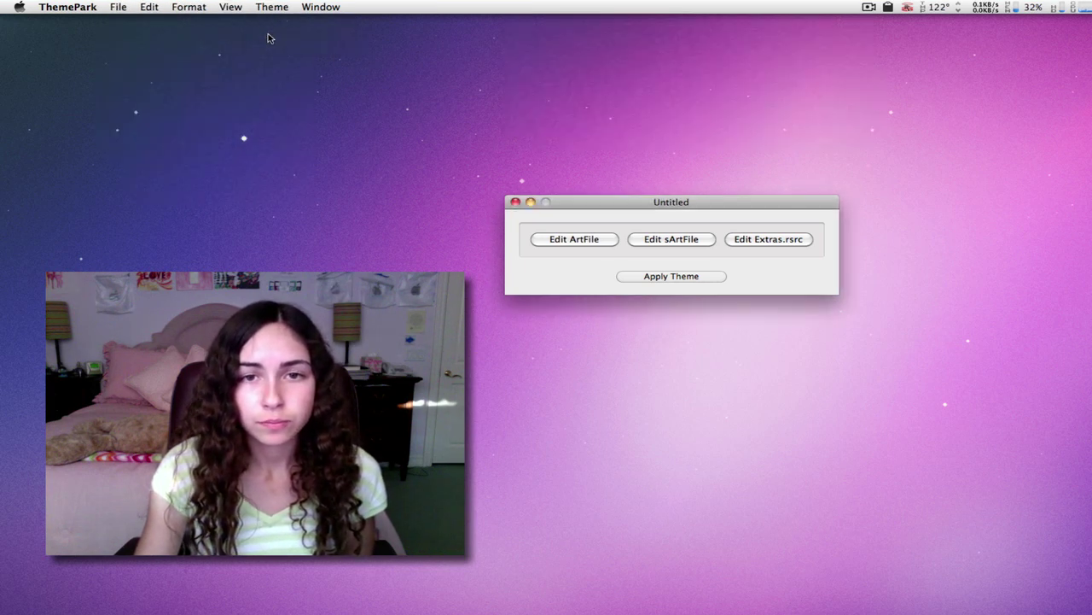
{"action": "left_click", "coordinate": [338, 6]}
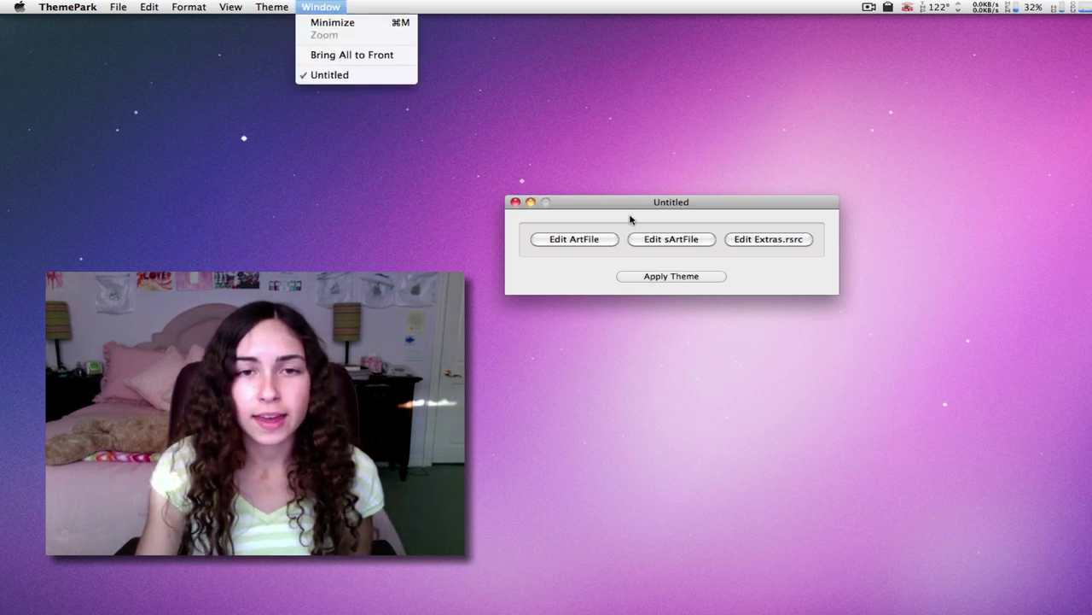
{"action": "left_click", "coordinate": [626, 230]}
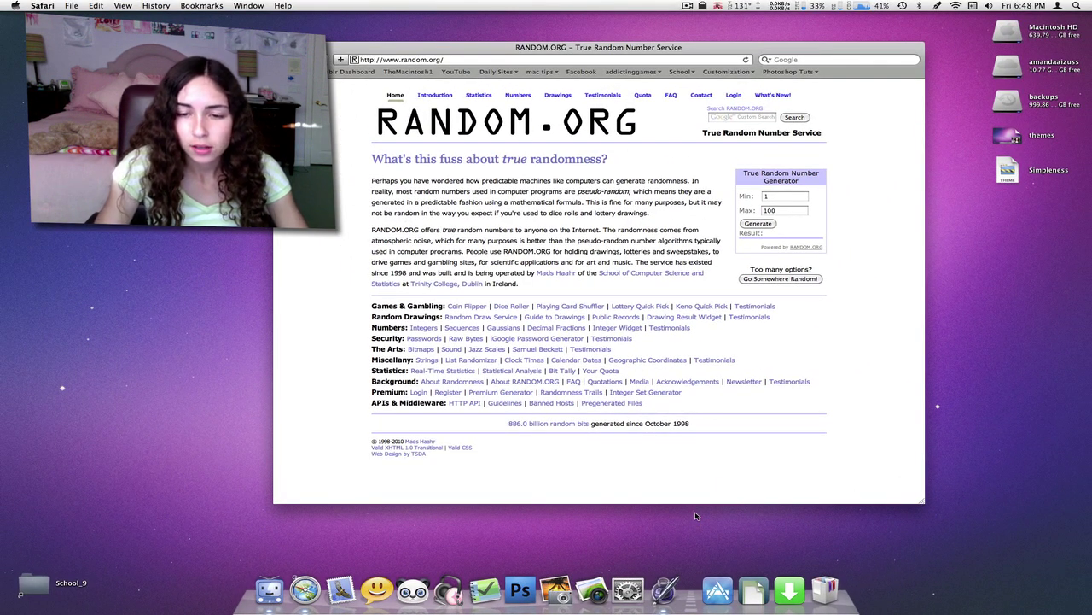
Switch to the iDocument Giveaway document in Pages, move its window aside and look through the numbered entrant list.
{"action": "left_click", "coordinate": [665, 589]}
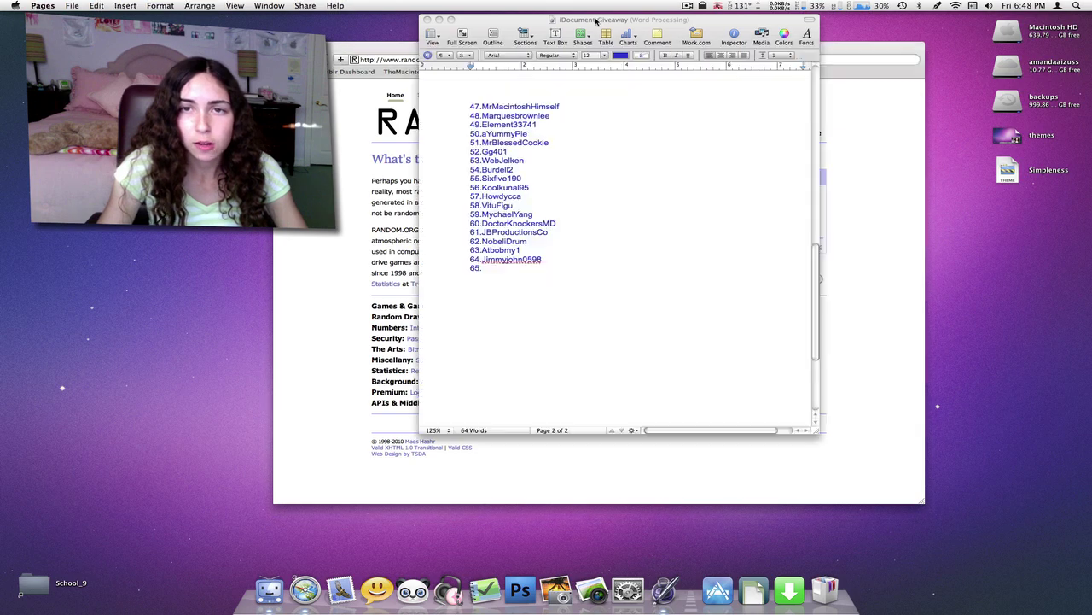
{"action": "left_click_drag", "start_coordinate": [586, 24], "coordinate": [192, 37]}
{"action": "scroll", "coordinate": [213, 333], "scroll_direction": "up", "scroll_amount": 10}
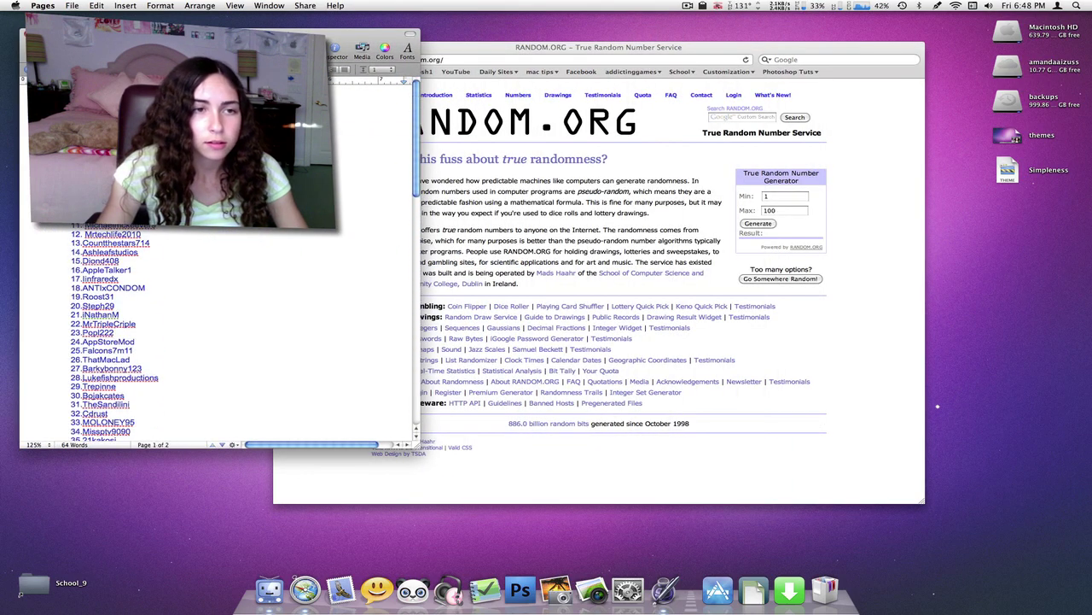
{"action": "scroll", "coordinate": [213, 333], "scroll_direction": "down", "scroll_amount": 10}
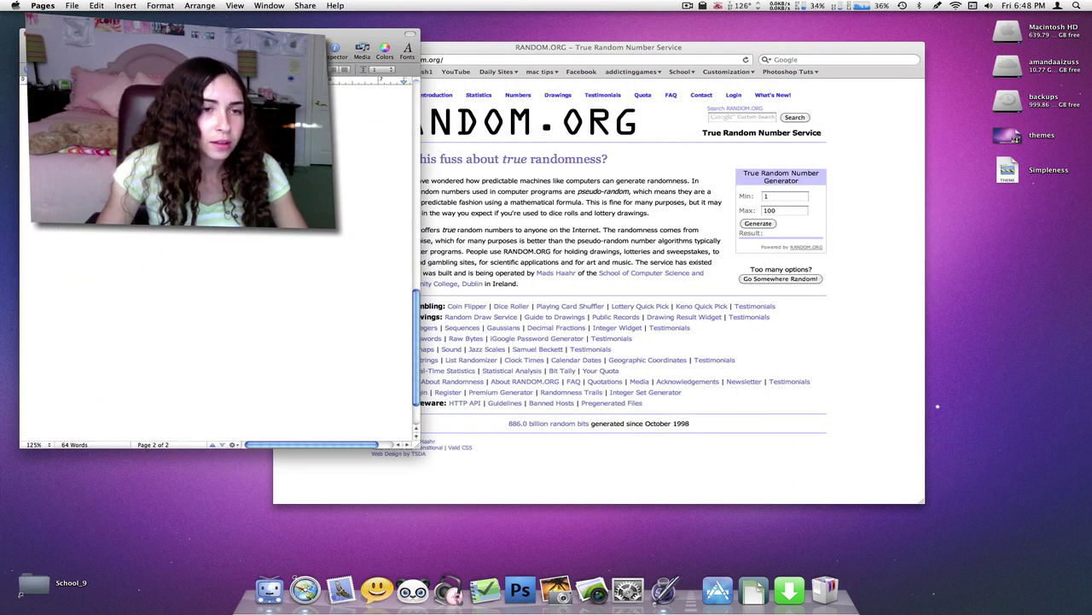
{"action": "scroll", "coordinate": [137, 193], "scroll_direction": "up", "scroll_amount": 10}
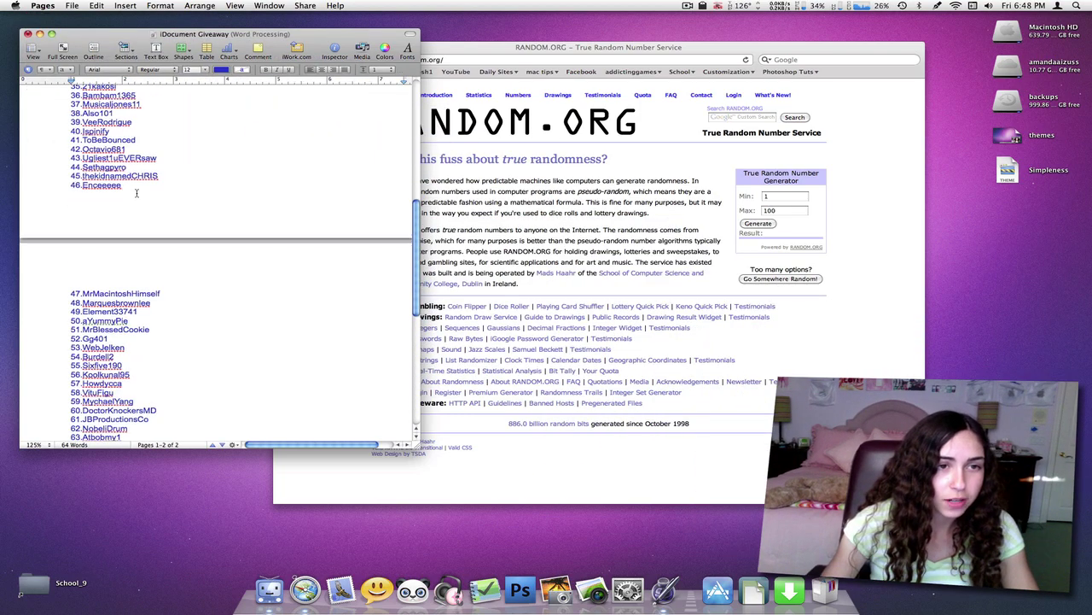
{"action": "scroll", "coordinate": [137, 193], "scroll_direction": "up", "scroll_amount": 3}
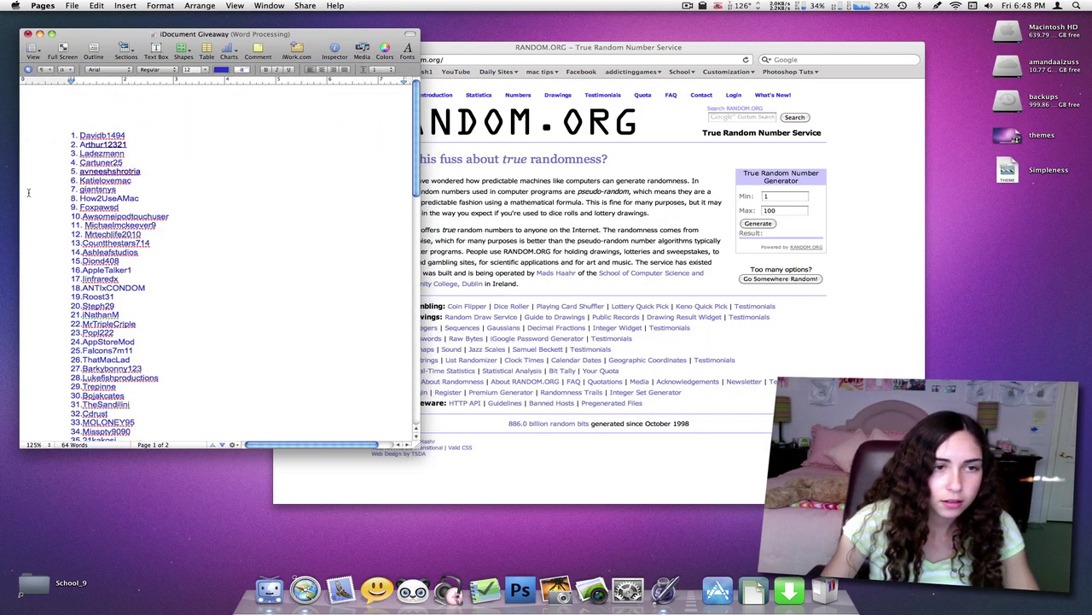
{"action": "scroll", "coordinate": [29, 193], "scroll_direction": "down", "scroll_amount": 8}
{"action": "scroll", "coordinate": [28, 193], "scroll_direction": "up", "scroll_amount": 4}
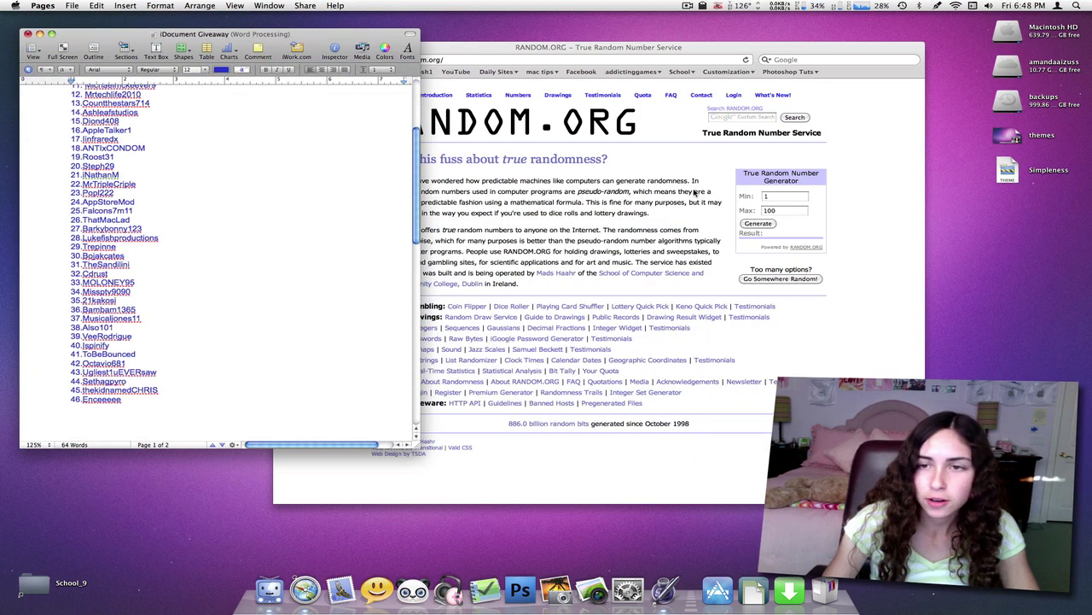
Check the giveaway list's last entry number and generate a random number from 1 to 64 on RANDOM.ORG.
{"action": "left_click", "coordinate": [803, 197]}
{"action": "double_click", "coordinate": [797, 212]}
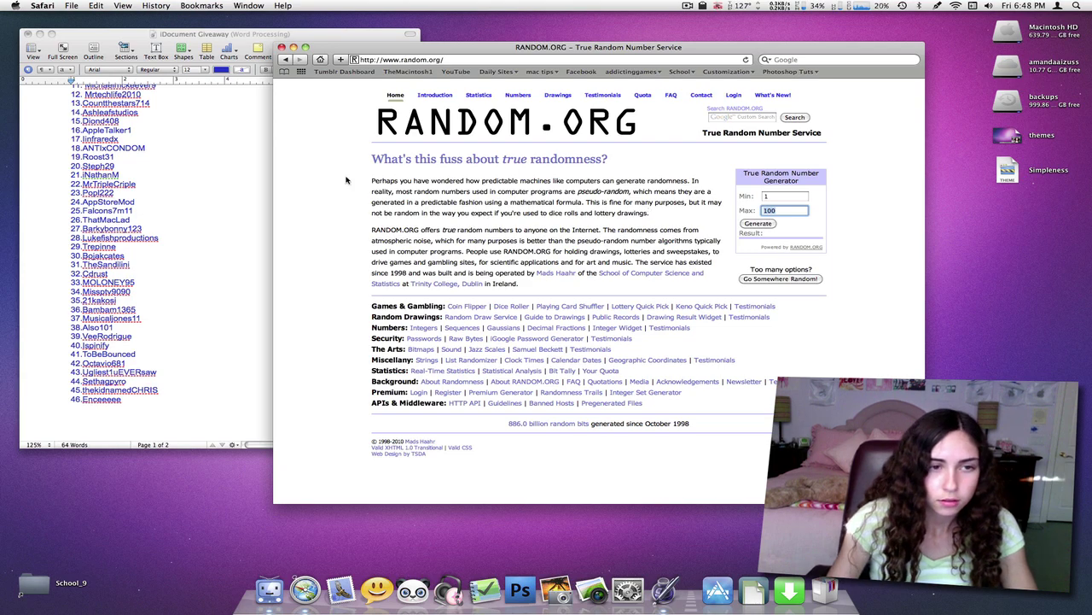
{"action": "left_click", "coordinate": [179, 213]}
{"action": "scroll", "coordinate": [188, 273], "scroll_direction": "down", "scroll_amount": 10}
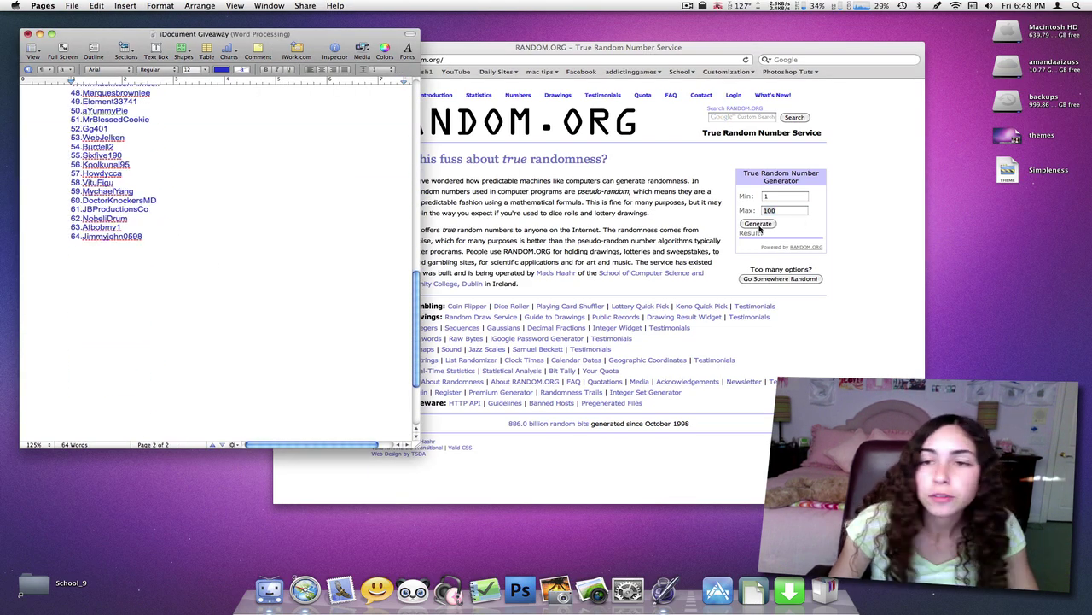
{"action": "left_click", "coordinate": [805, 218]}
{"action": "type", "text": "64"}
{"action": "left_click", "coordinate": [758, 224]}
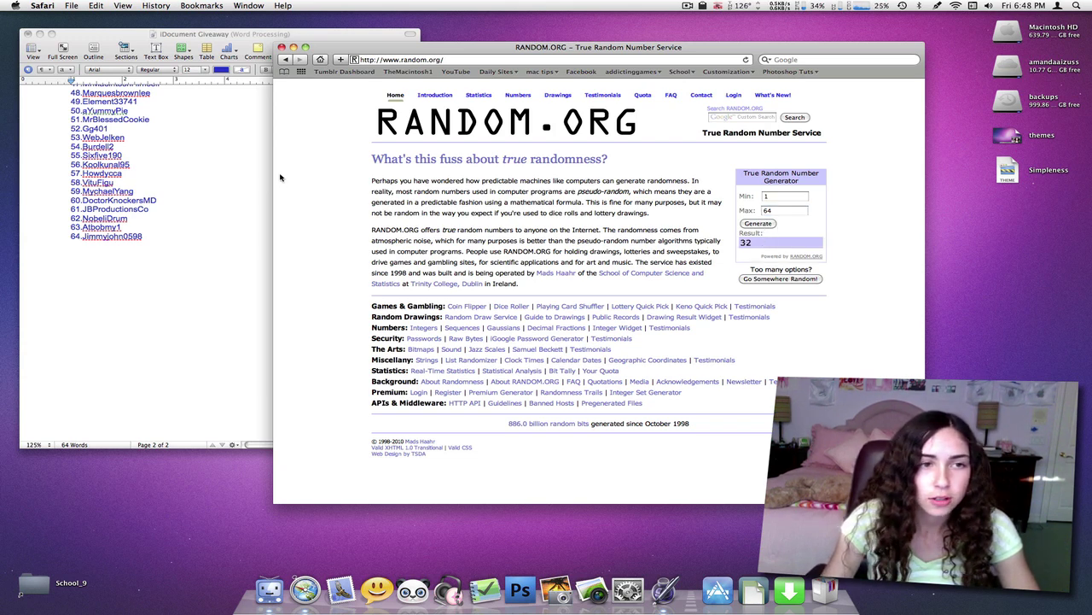
Find entry 32 in the iDocument Giveaway list and briefly highlight its username.
{"action": "left_click", "coordinate": [193, 166]}
{"action": "scroll", "coordinate": [193, 179], "scroll_direction": "up", "scroll_amount": 12}
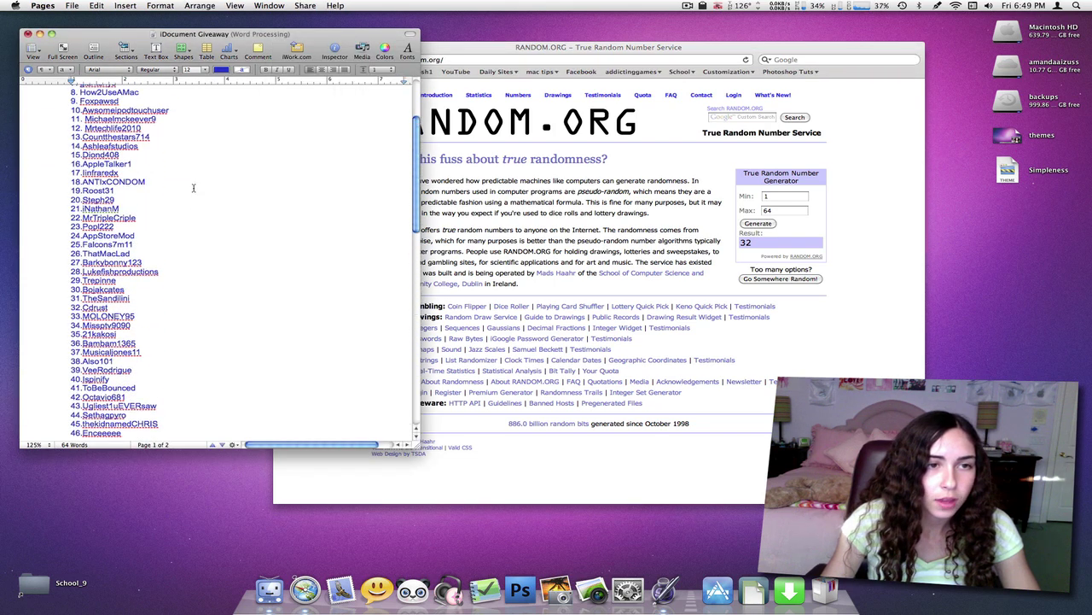
{"action": "double_click", "coordinate": [95, 307]}
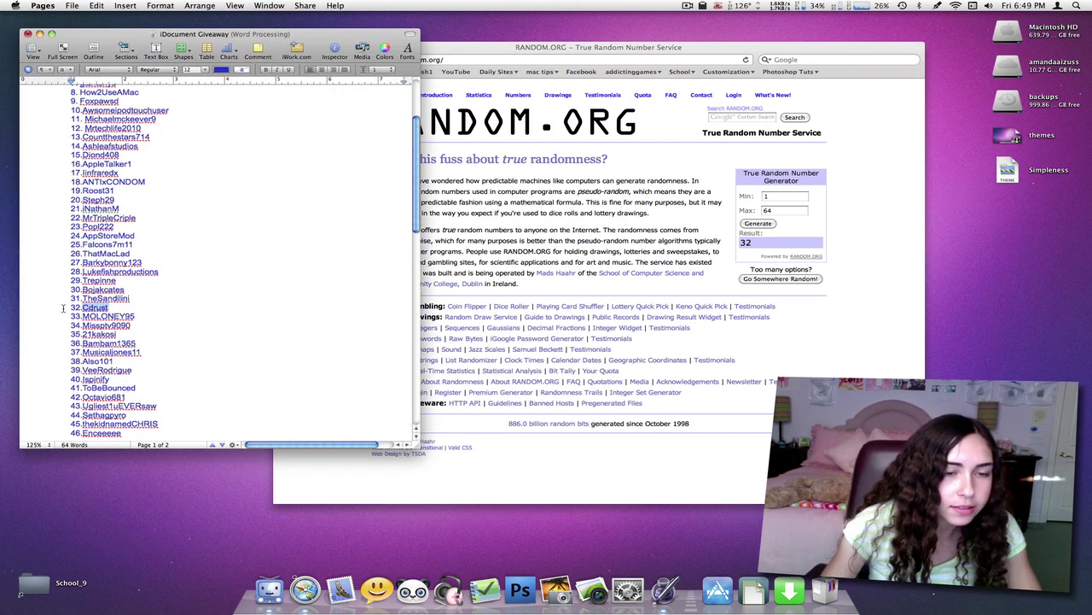
{"action": "left_click", "coordinate": [138, 314]}
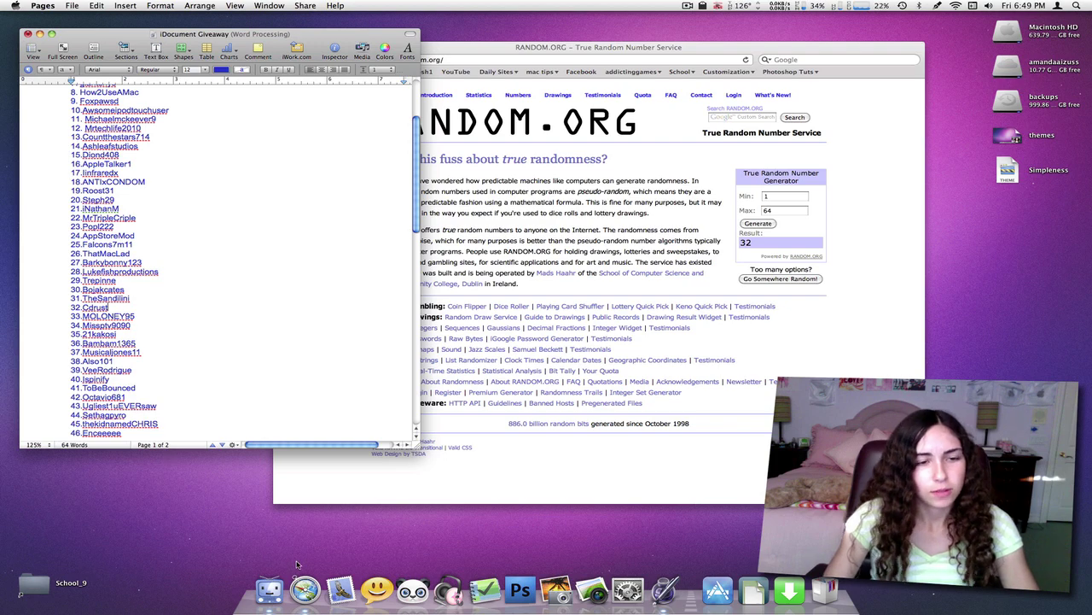
Switch to Safari and open the drawn entrant's YouTube channel in a new tab.
{"action": "left_click", "coordinate": [311, 603]}
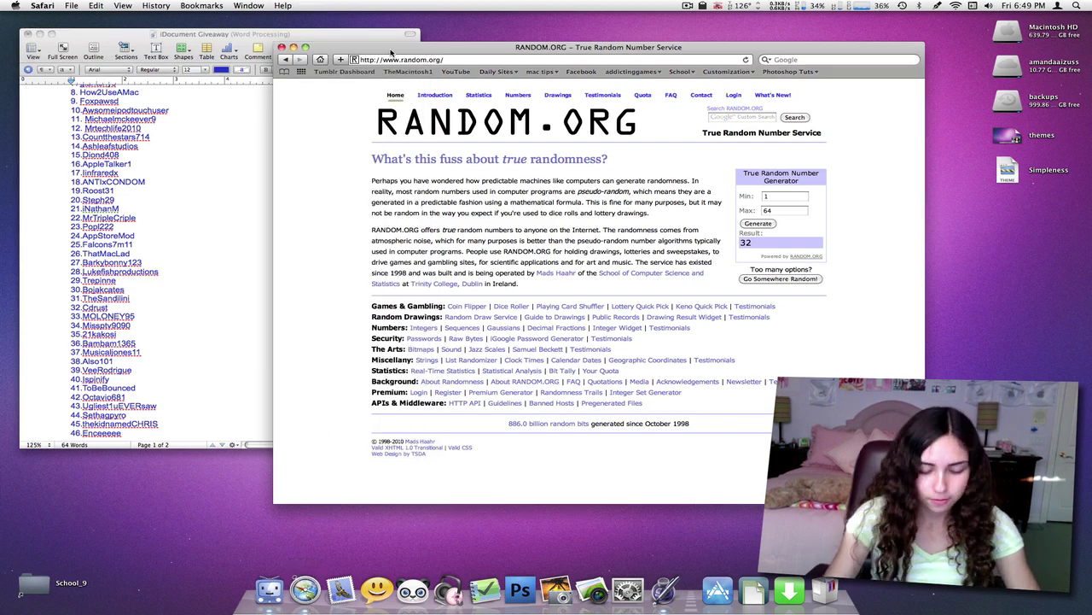
{"action": "key", "text": "super+t"}
{"action": "type", "text": "youtube.com/"}
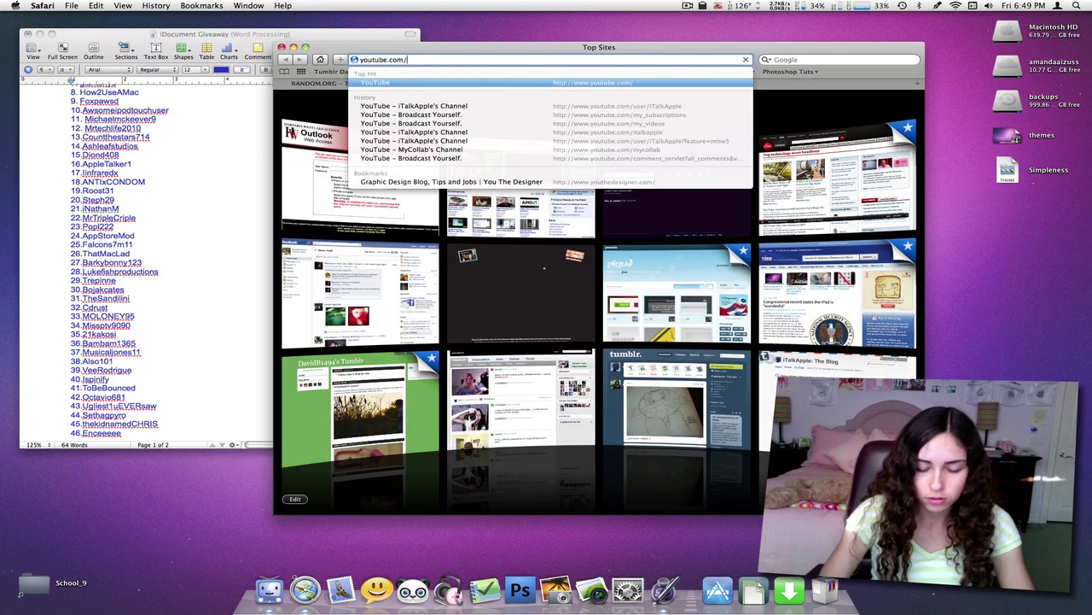
{"action": "type", "text": "cd"}
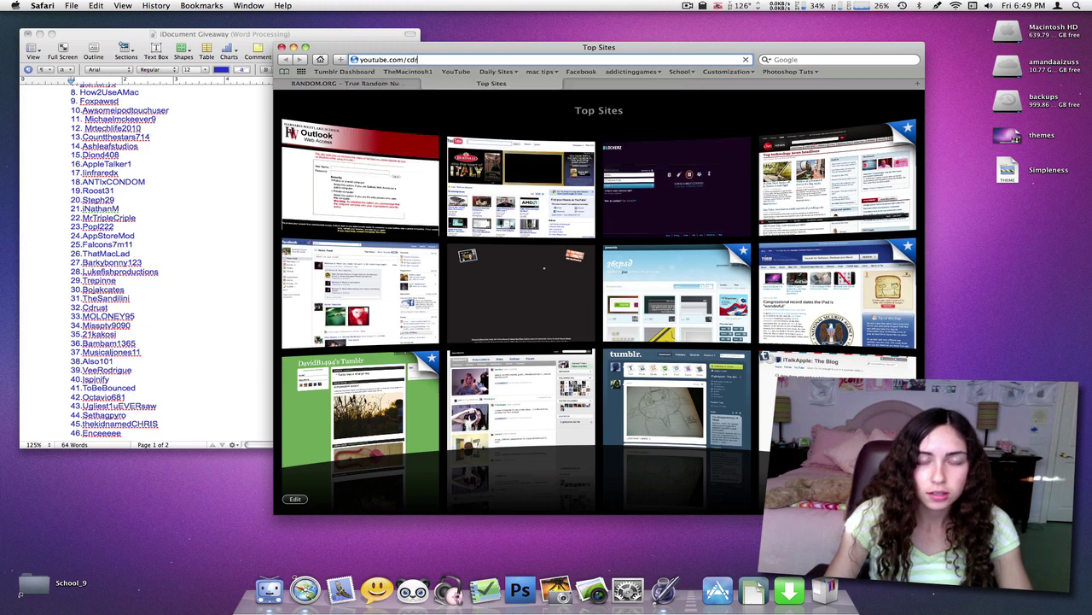
{"action": "type", "text": "r"}
{"action": "key", "text": "Return"}
Examine the channel's comments and full subscriptions list, and close the YouTube tab.
{"action": "scroll", "coordinate": [580, 371], "scroll_direction": "down", "scroll_amount": 10}
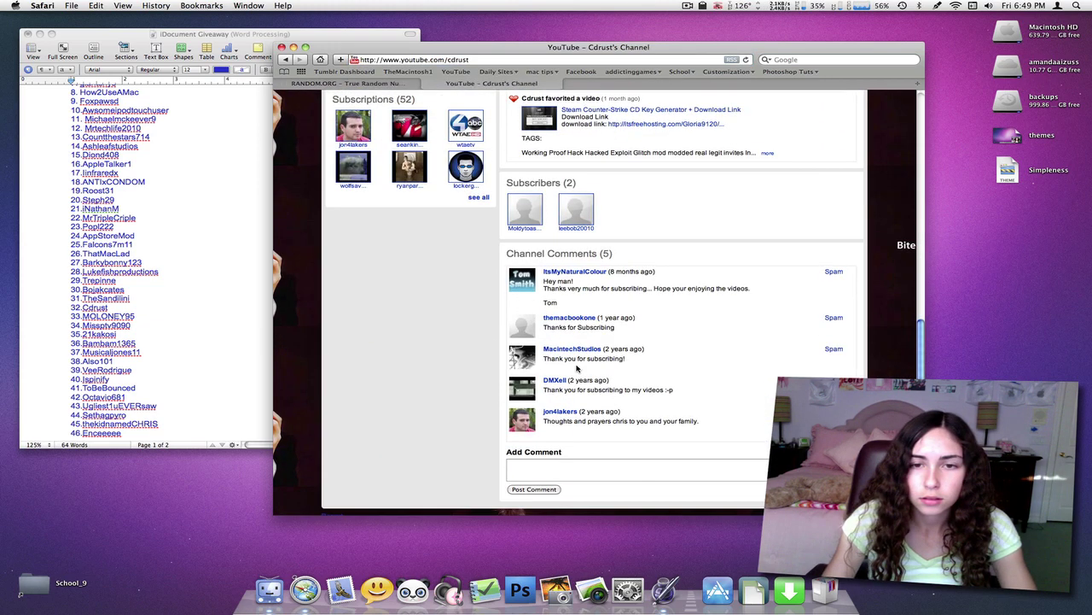
{"action": "scroll", "coordinate": [577, 368], "scroll_direction": "up", "scroll_amount": 3}
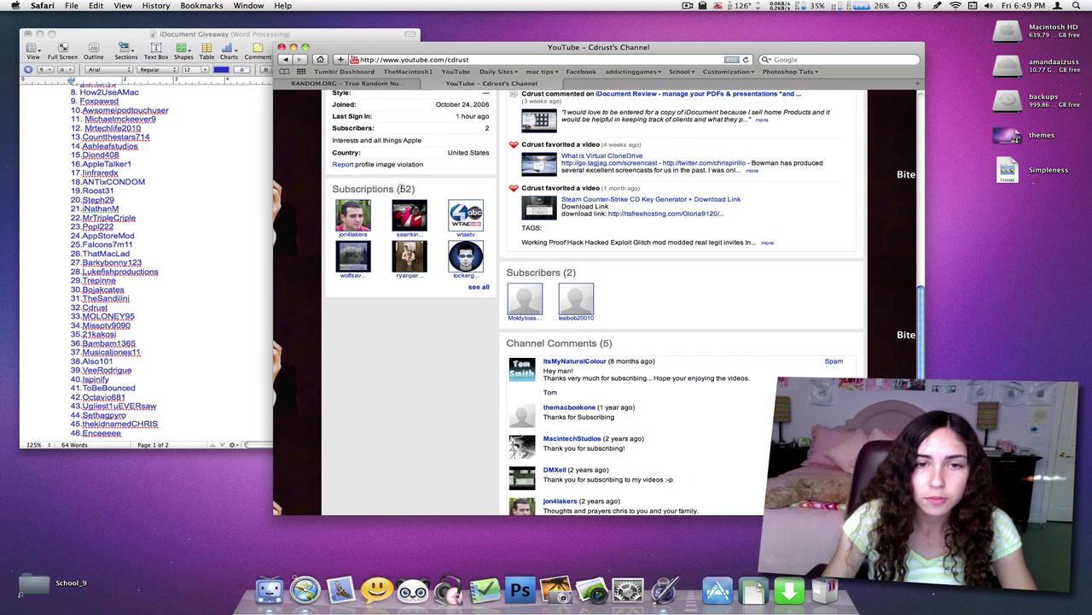
{"action": "left_click", "coordinate": [406, 189]}
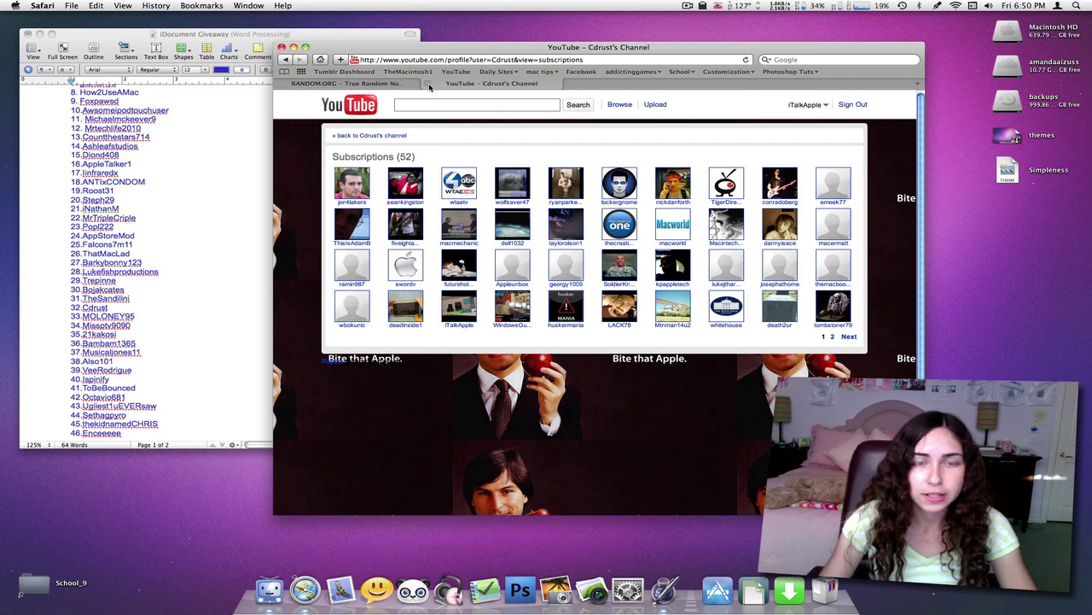
{"action": "left_click", "coordinate": [429, 85]}
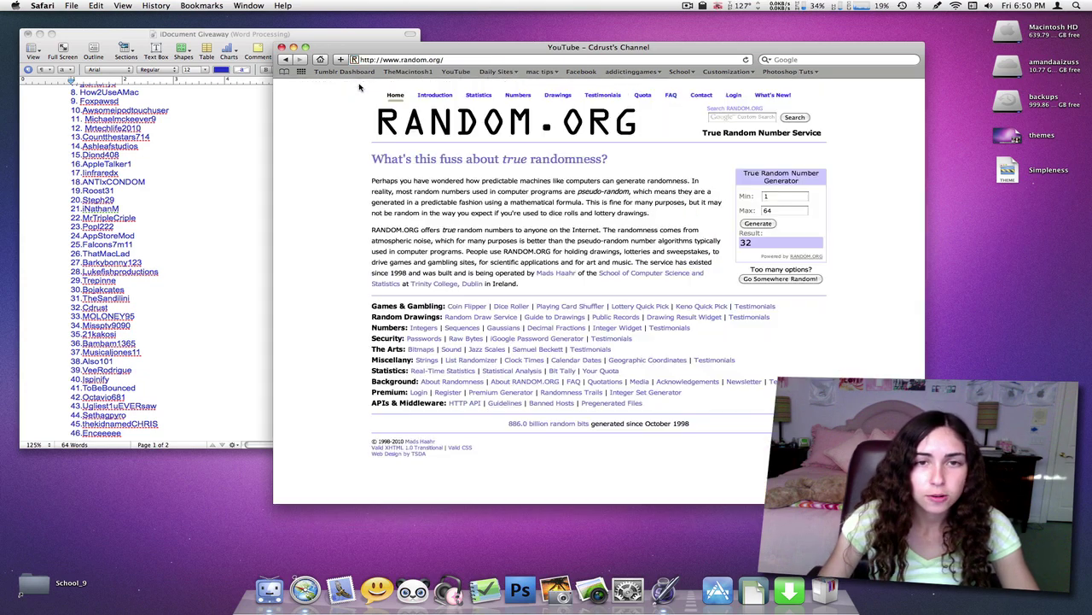
Close the RANDOM.ORG window and quit Pages without saving the changes to iDocument Giveaway.
{"action": "left_click", "coordinate": [282, 47]}
{"action": "left_click_drag", "start_coordinate": [294, 37], "coordinate": [428, 69]}
{"action": "key", "text": "super+q"}
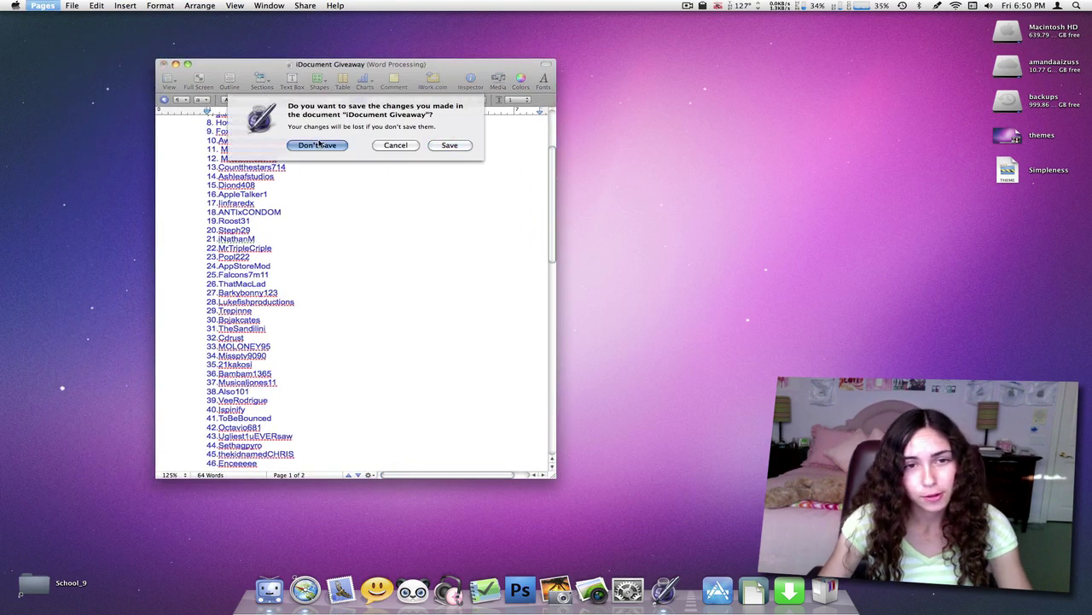
{"action": "left_click", "coordinate": [318, 146]}
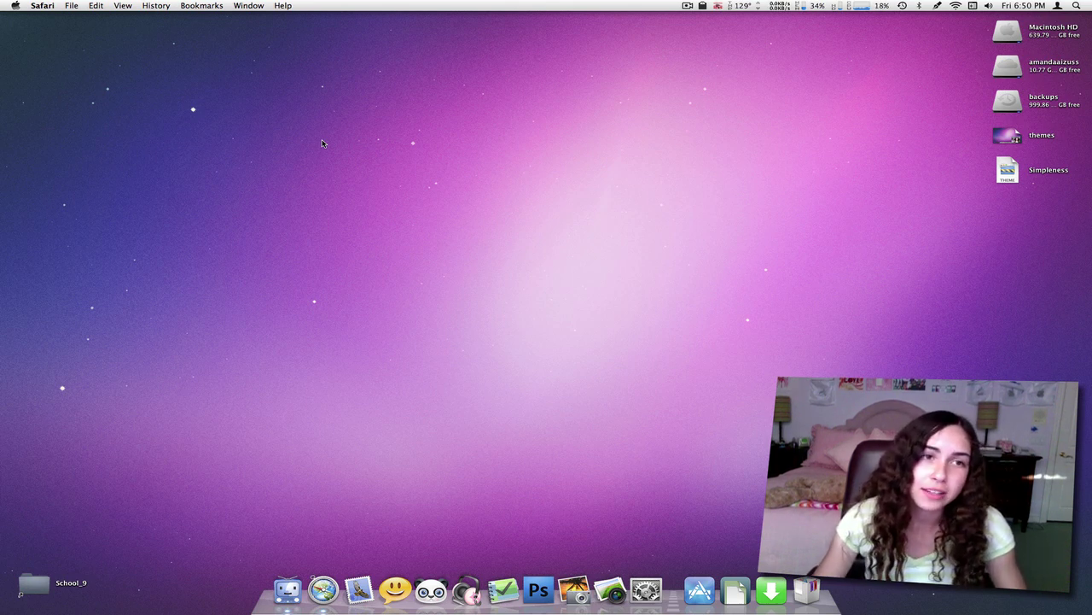
{"action": "left_click", "coordinate": [212, 5]}
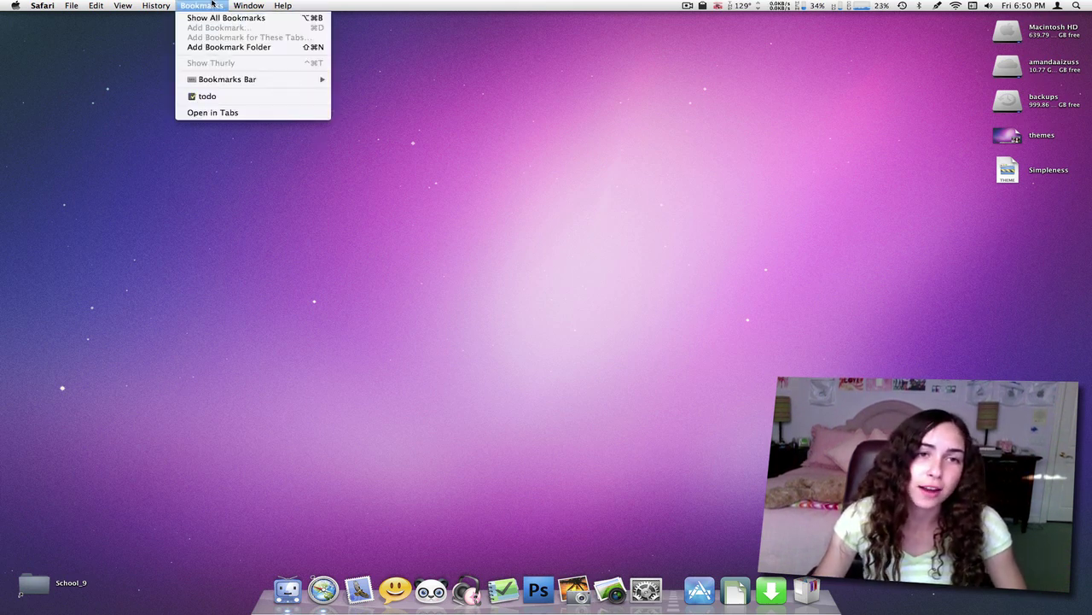
{"action": "left_click", "coordinate": [212, 5]}
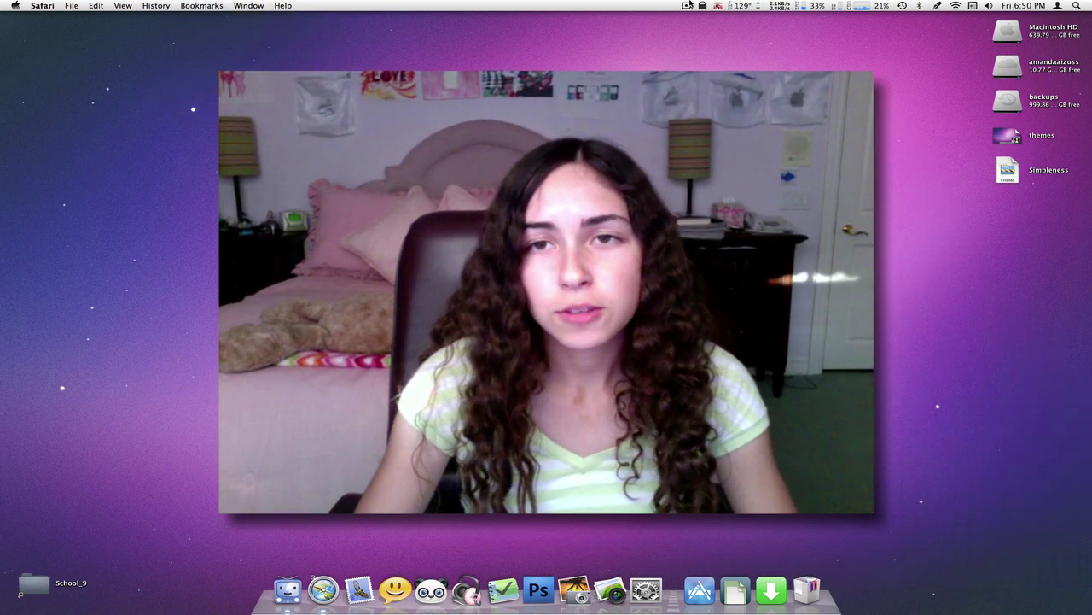